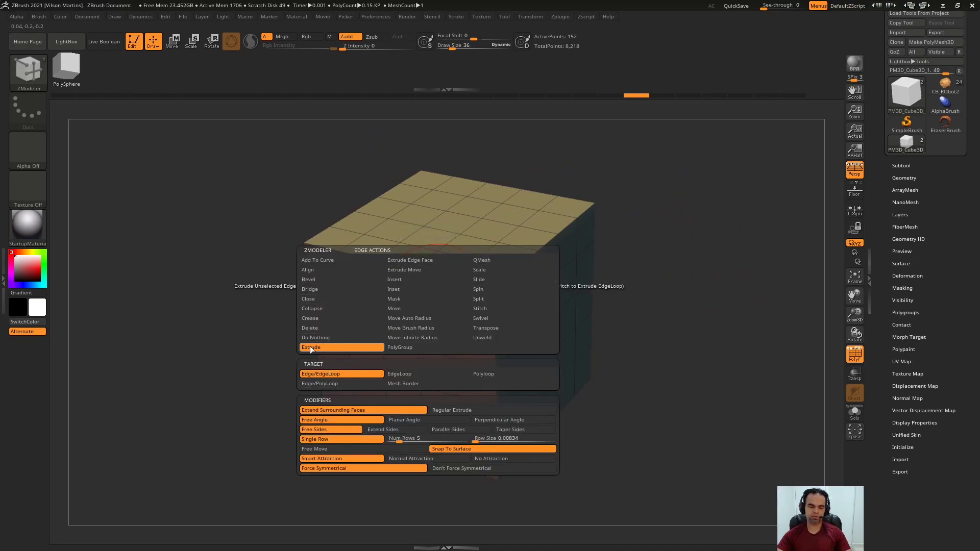
# - Turn off perspective and isolate the cube's top face polygroup by hiding the other faces
pyautogui.moveTo(664, 265); pyautogui.dragTo(410, 311)
pyautogui.keyDown('shift'); pyautogui.moveTo(651, 244); pyautogui.dragTo(678, 265); pyautogui.keyUp('shift')
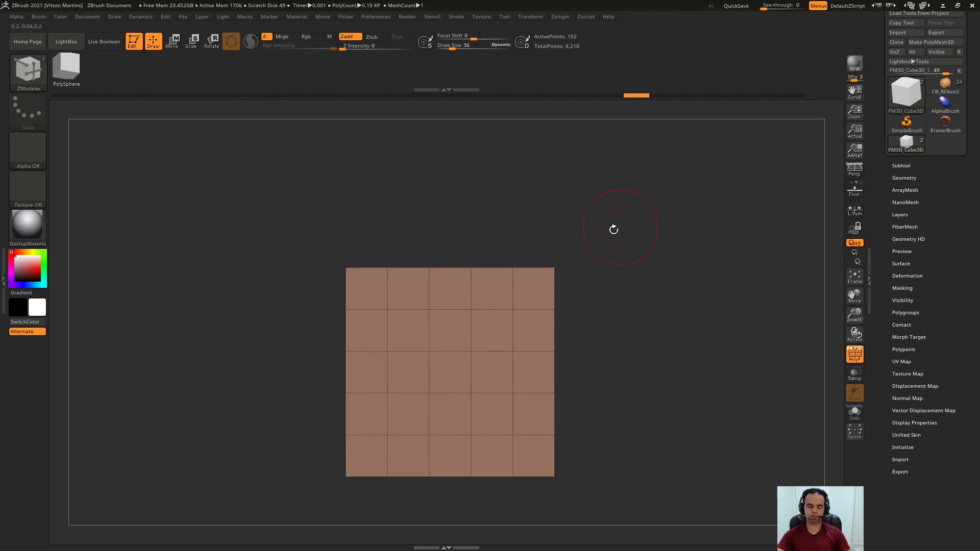
pyautogui.moveTo(614, 228); pyautogui.dragTo(429, 294)
pyautogui.moveTo(659, 235); pyautogui.dragTo(635, 203)
pyautogui.moveTo(318, 239); pyautogui.dragTo(370, 200)
pyautogui.keyDown('ctrl'); pyautogui.keyDown('shift'); pyautogui.moveTo(266, 234); pyautogui.dragTo(688, 287); pyautogui.keyUp('shift'); pyautogui.keyUp('ctrl')
pyautogui.moveTo(689, 286); pyautogui.dragTo(698, 253)
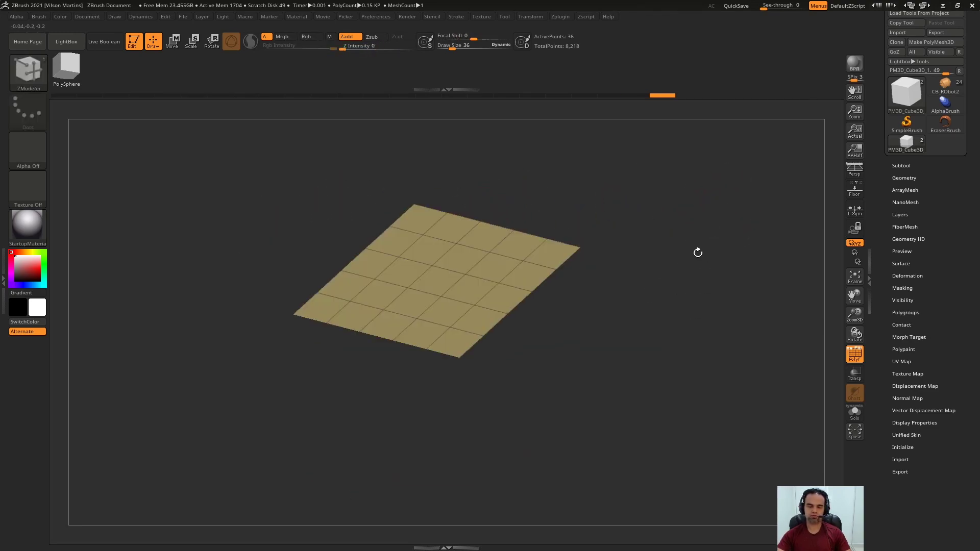
# - Delete the hidden geometry so only the gridded plane from the cube's top remains
pyautogui.click(912, 179)
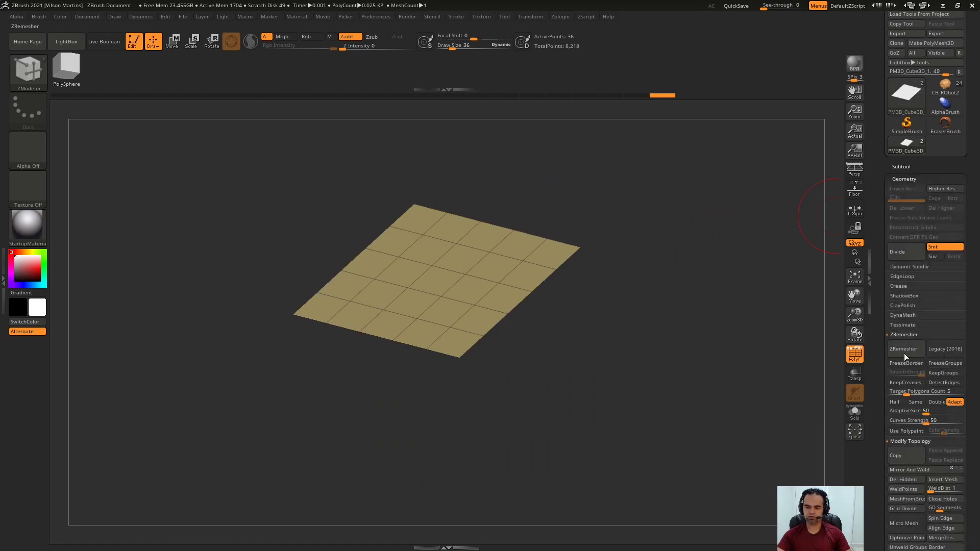
pyautogui.moveTo(881, 424); pyautogui.dragTo(881, 402)
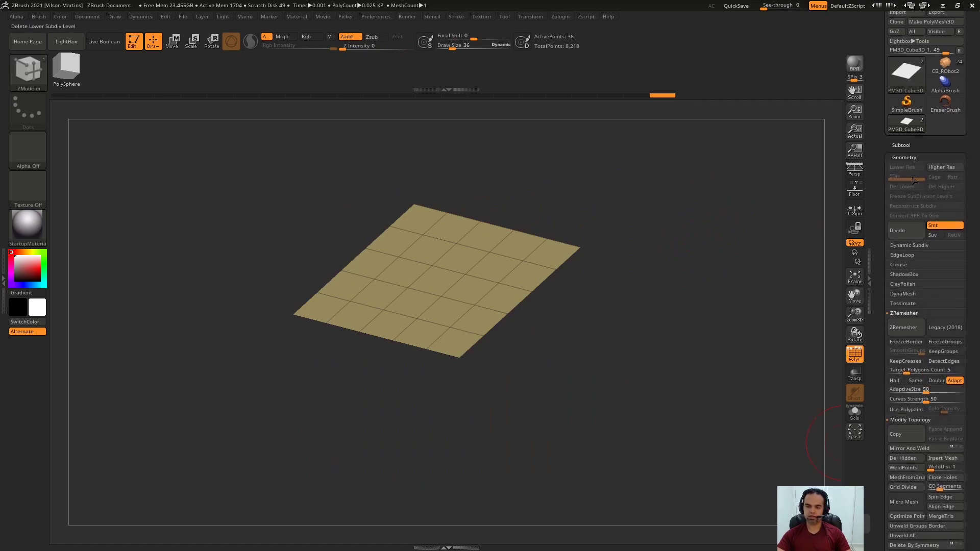
pyautogui.click(902, 458)
# - Set the ZModeler edge Extrude target to EdgeLoop and try extruding one whole side of the plane outward
pyautogui.keyDown('alt'); pyautogui.moveTo(668, 288); pyautogui.dragTo(670, 319); pyautogui.keyUp('alt')
pyautogui.moveTo(664, 307); pyautogui.dragTo(661, 340)
pyautogui.press('space')
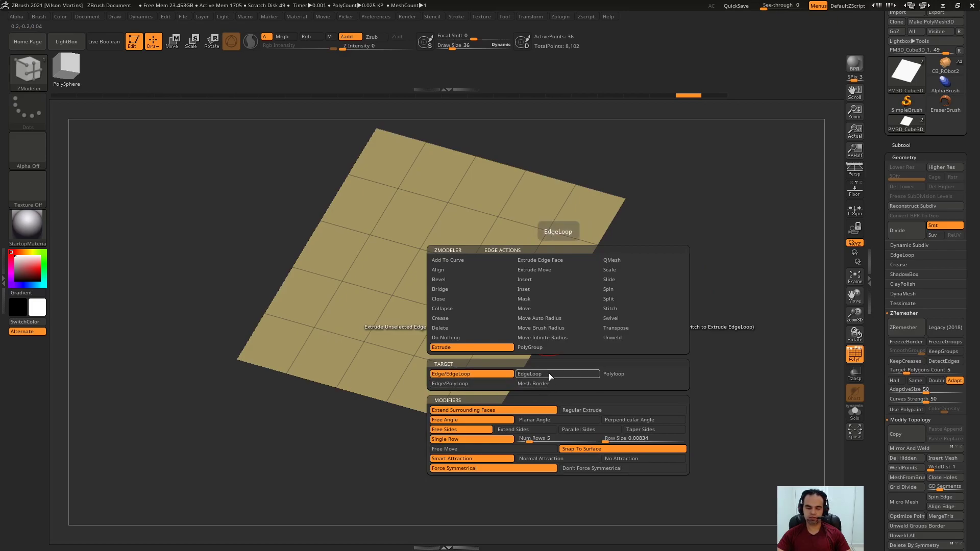
pyautogui.hotkey('ctrl', 'z')
pyautogui.press('space')
pyautogui.moveTo(557, 322); pyautogui.dragTo(646, 358)
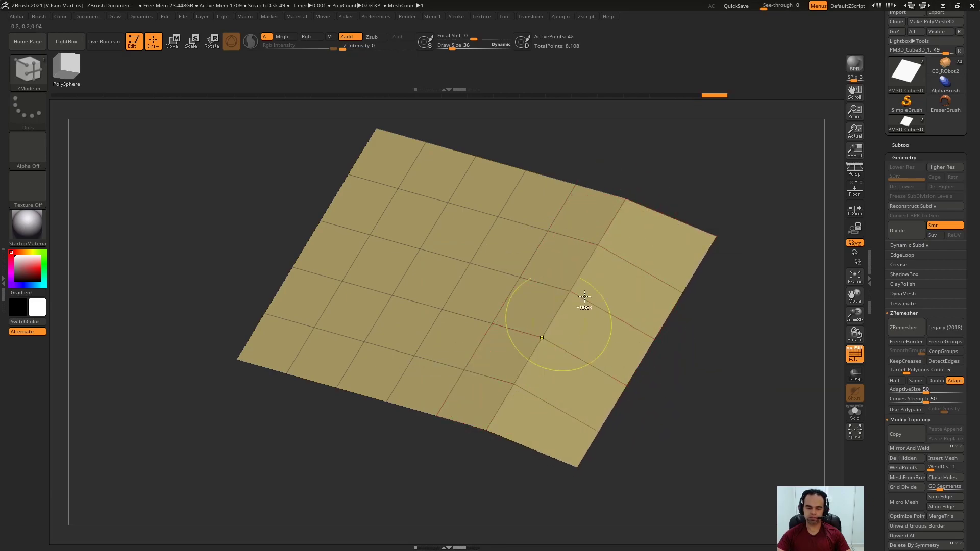
pyautogui.hotkey('ctrl', 'z')
# - Set the edge Extrude target to Polyloop and try extruding the plane's entire border
pyautogui.press('space')
pyautogui.click(609, 373)
pyautogui.moveTo(563, 305); pyautogui.dragTo(650, 337)
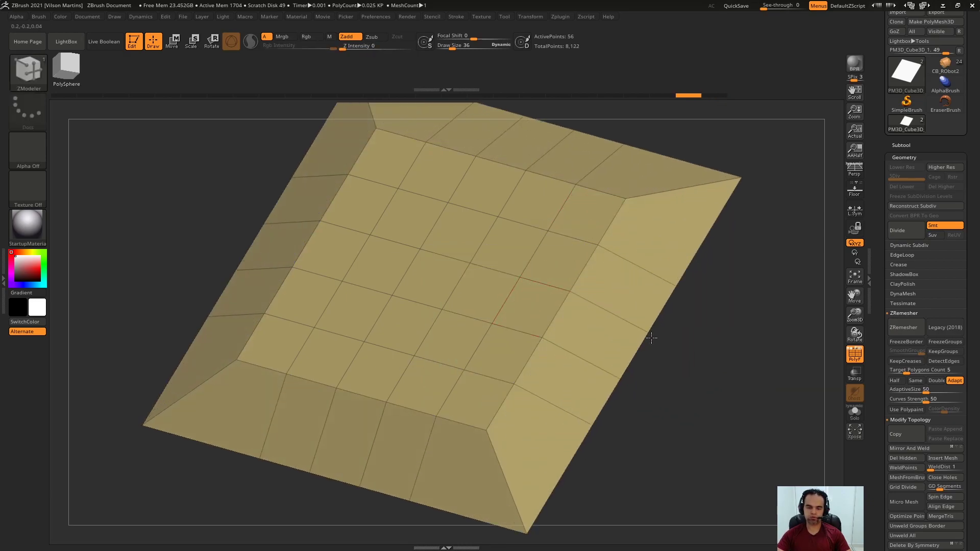
pyautogui.hotkey('ctrl', 'z')
# - Set the edge Extrude target to Edge/EdgeLoop and try extruding a single border edge outward
pyautogui.press('space')
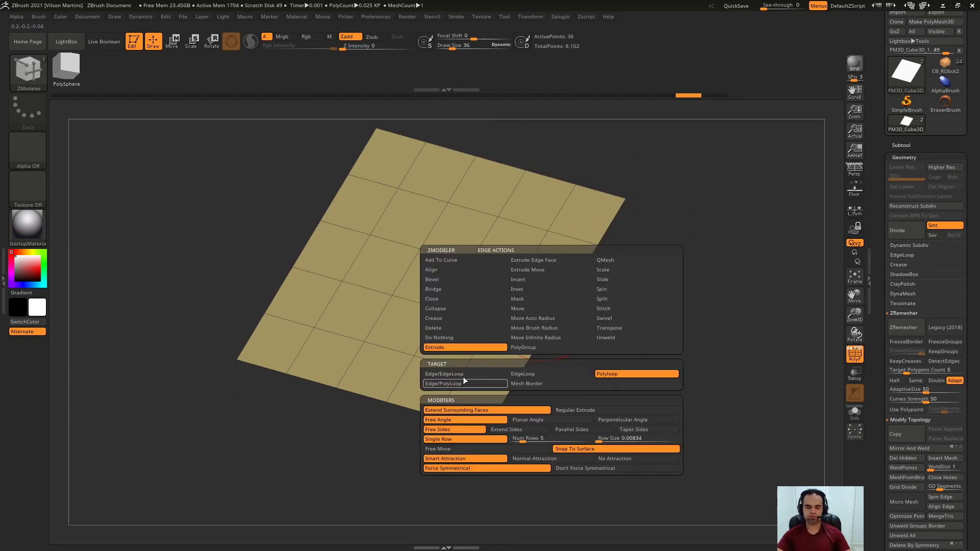
pyautogui.press('space')
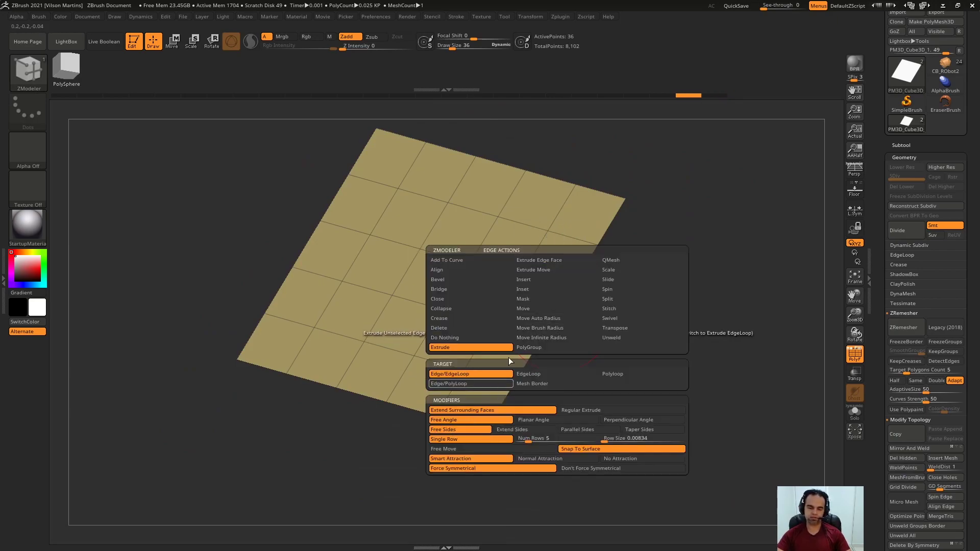
pyautogui.moveTo(644, 346); pyautogui.dragTo(582, 392)
pyautogui.moveTo(514, 353); pyautogui.dragTo(569, 344)
pyautogui.hotkey('ctrl', 'z')
pyautogui.moveTo(544, 339); pyautogui.dragTo(661, 380)
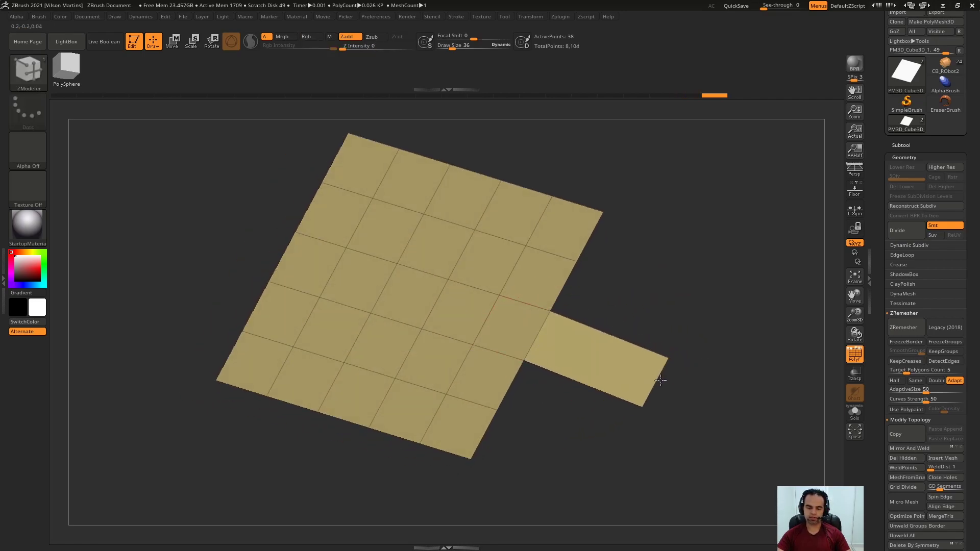
# - Try the alternate polyloop mode of Extrude to extend the plane's whole border, and undo it
pyautogui.moveTo(606, 353)
pyautogui.mouseDown()
pyautogui.moveTo(672, 373)
pyautogui.moveTo(692, 394)
pyautogui.moveTo(592, 423)
pyautogui.moveTo(761, 416)
pyautogui.moveTo(602, 346)
pyautogui.moveTo(611, 363)
pyautogui.moveTo(583, 396)
pyautogui.moveTo(647, 355)
pyautogui.moveTo(766, 215)
pyautogui.moveTo(548, 362)
pyautogui.moveTo(639, 302)
pyautogui.moveTo(635, 382)
pyautogui.moveTo(604, 385)
pyautogui.moveTo(574, 334)
pyautogui.mouseUp()
pyautogui.press('alt')
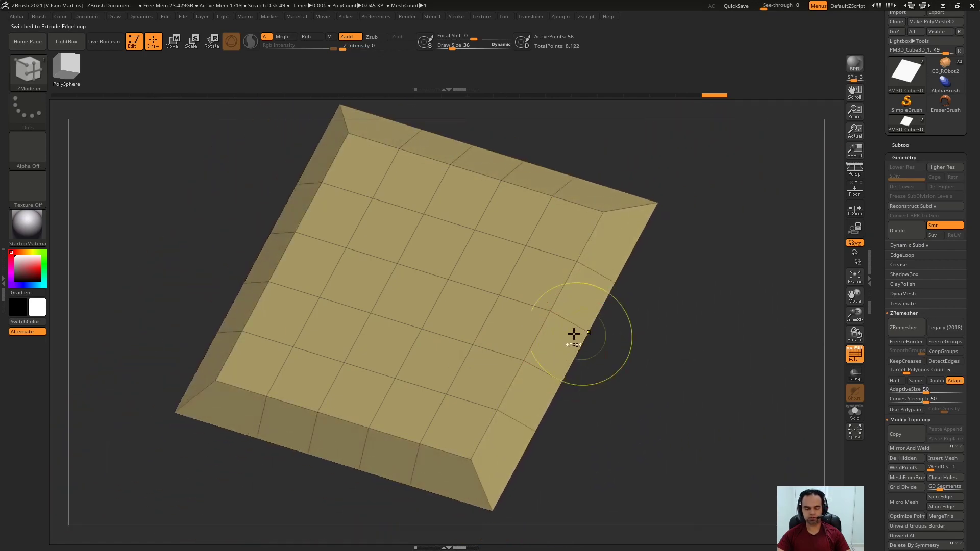
pyautogui.hotkey('ctrl', 'z')
# - Set the edge Extrude movement modifier to Free Move and try an angle-snapped extrusion of the plane's side loop
pyautogui.press('space')
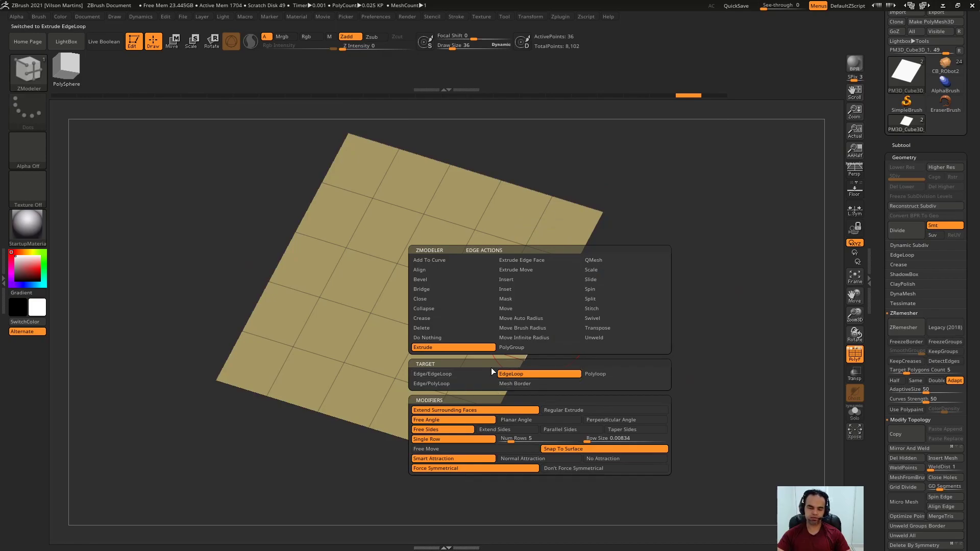
pyautogui.moveTo(544, 357); pyautogui.dragTo(641, 367)
pyautogui.press('shift')
pyautogui.press('shift')
pyautogui.press('shift')
pyautogui.press('shift')
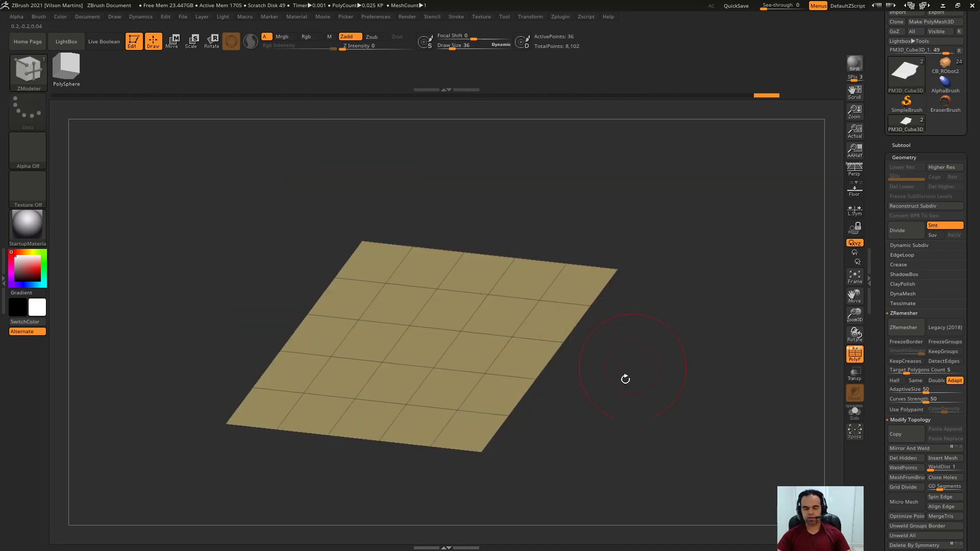
# - Compare the Regular Extrude and Extend Surrounding Faces options, and try extruding the side loop with Extend Surrounding Faces
pyautogui.press('space')
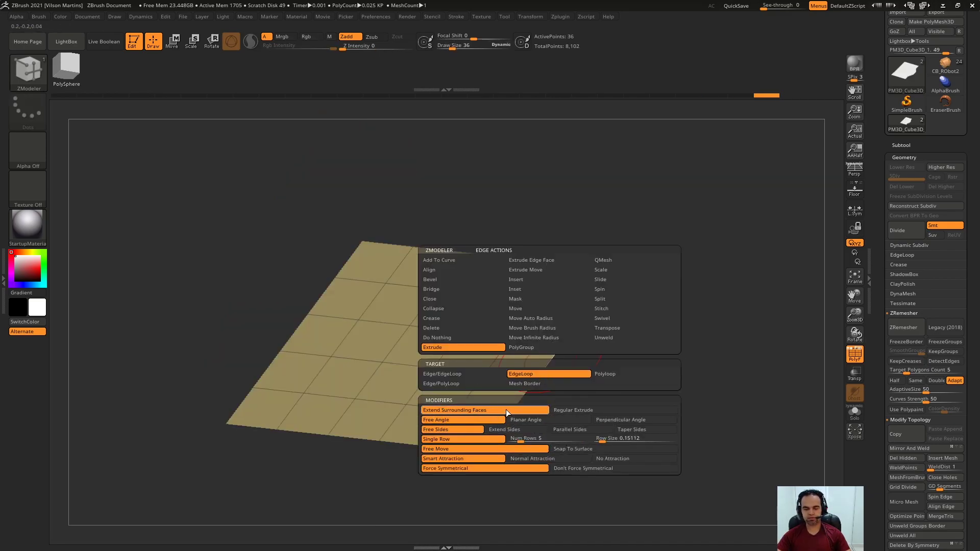
pyautogui.click(556, 412)
pyautogui.click(527, 412)
pyautogui.click(556, 412)
pyautogui.click(538, 411)
pyautogui.keyDown('alt'); pyautogui.moveTo(560, 357); pyautogui.dragTo(558, 380); pyautogui.keyUp('alt')
pyautogui.hotkey('ctrl', 'z')
# - Try several longer extrusions of the plane's side edge loop with Extend Surrounding Faces, undoing each one
pyautogui.moveTo(543, 341); pyautogui.dragTo(635, 409)
pyautogui.hotkey('ctrl', 'z')
pyautogui.moveTo(545, 341); pyautogui.dragTo(750, 498)
pyautogui.hotkey('ctrl', 'z')
pyautogui.moveTo(498, 393); pyautogui.dragTo(728, 448)
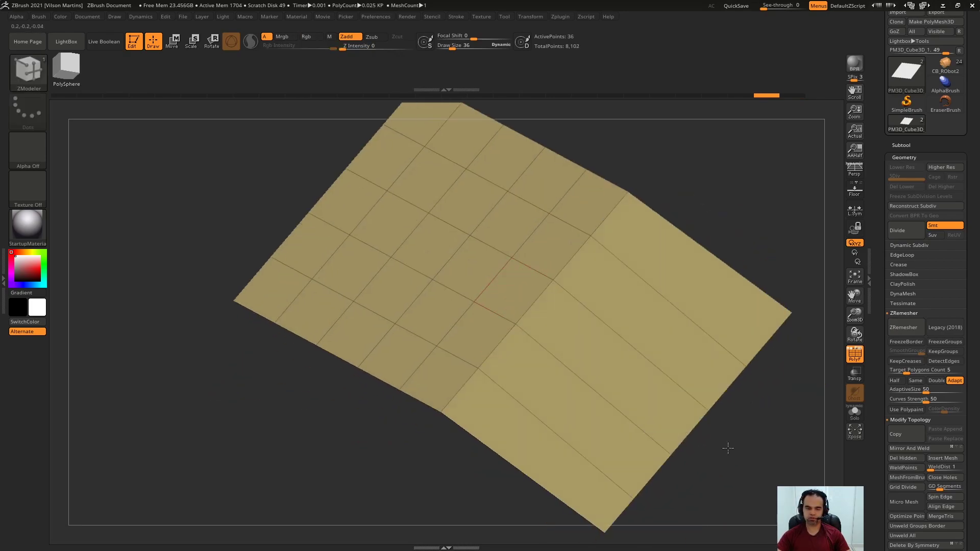
pyautogui.hotkey('ctrl', 'z')
pyautogui.hotkey('ctrl', 'shift', 'z')
pyautogui.hotkey('ctrl', 'z')
pyautogui.moveTo(537, 303); pyautogui.dragTo(730, 443)
pyautogui.hotkey('ctrl', 'z')
# - Set the edge Extrude modifier to Regular Extrude and try short extrusions of the side edge loop
pyautogui.moveTo(703, 225); pyautogui.dragTo(658, 255)
pyautogui.press('space')
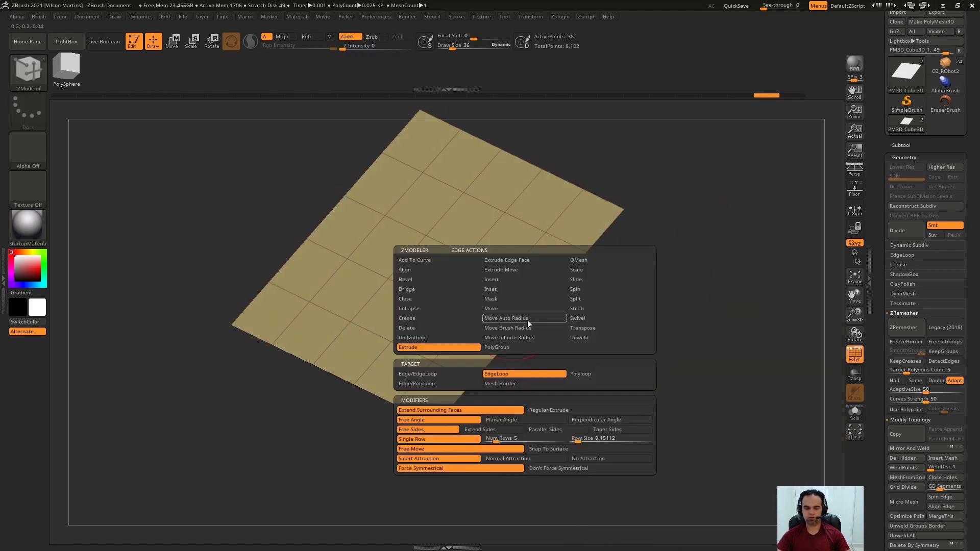
pyautogui.click(587, 420)
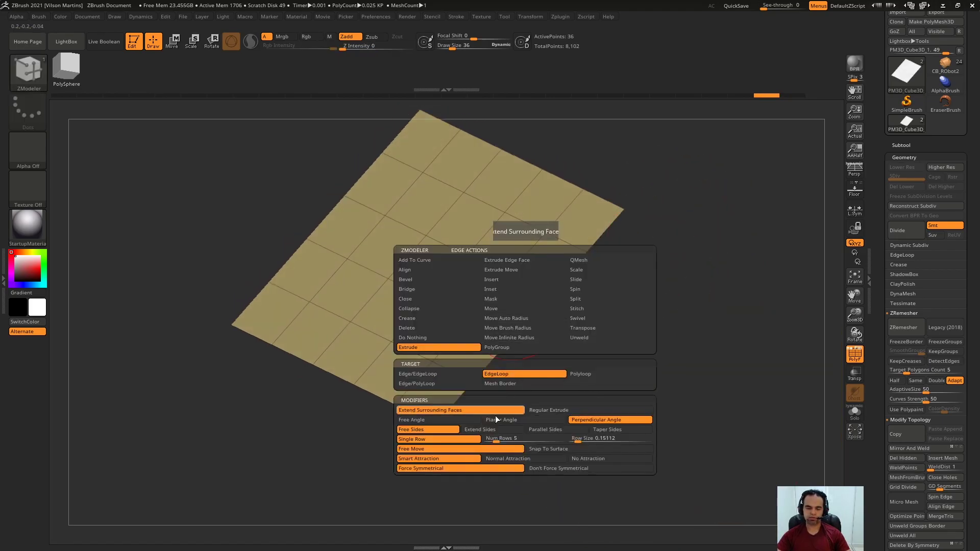
pyautogui.click(533, 411)
pyautogui.moveTo(577, 355); pyautogui.dragTo(551, 327)
pyautogui.hotkey('ctrl', 'z')
pyautogui.moveTo(529, 317); pyautogui.dragTo(560, 348)
pyautogui.hotkey('ctrl', 'z')
# - Set the edge Extrude modifier back to Extend Surrounding Faces and try a short extrusion of the side loop
pyautogui.press('space')
pyautogui.press('space')
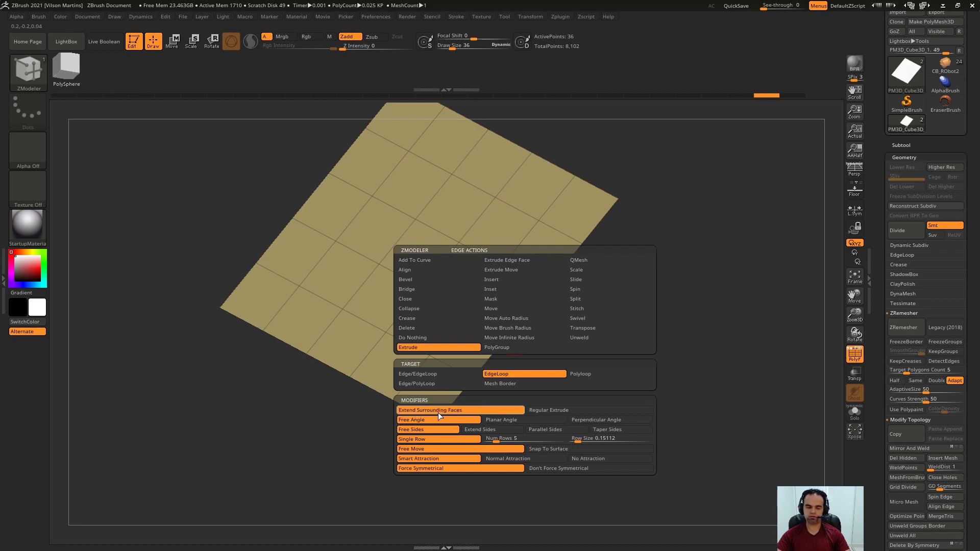
pyautogui.moveTo(532, 305); pyautogui.dragTo(569, 328)
pyautogui.hotkey('ctrl', 'z')
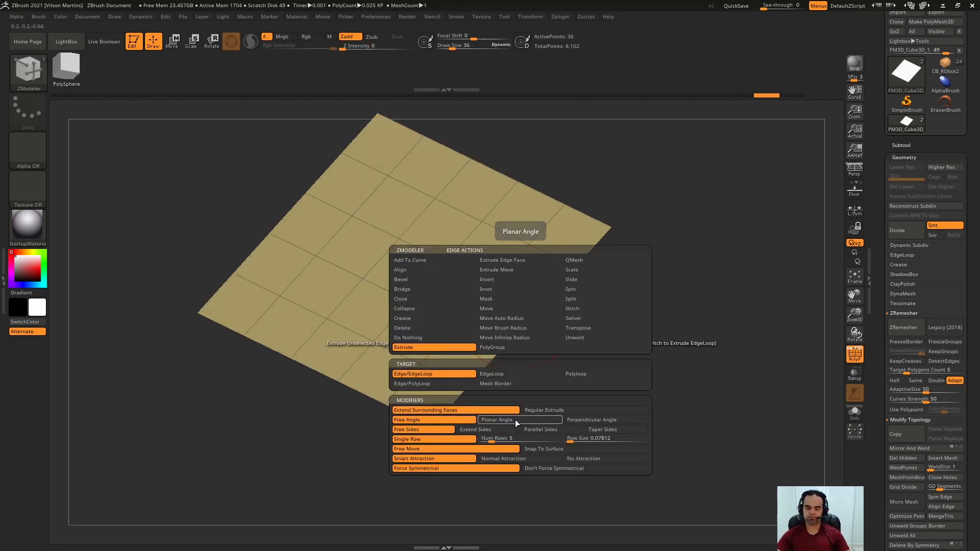
# - Try extruding a single border edge downward with the Edge/EdgeLoop target and the Free Angle modifier
pyautogui.press('space')
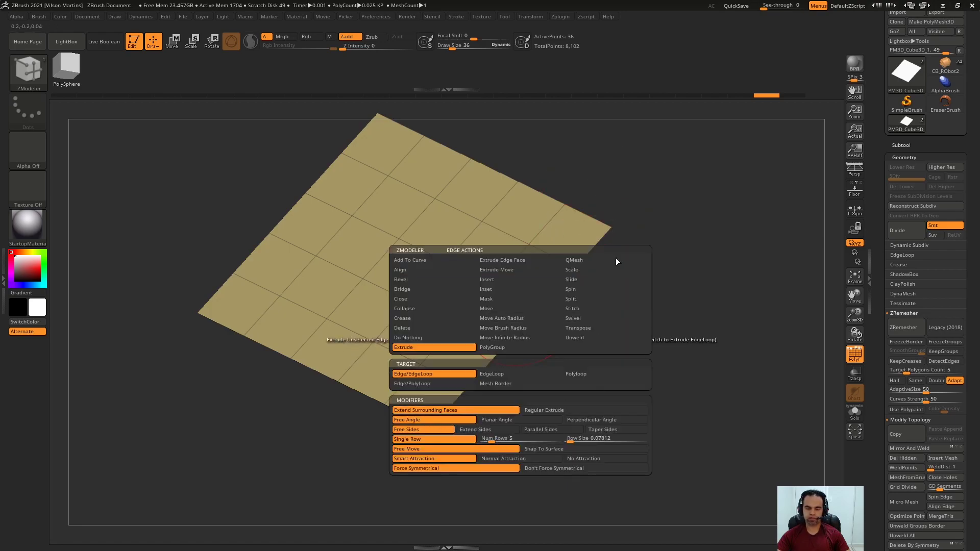
pyautogui.moveTo(515, 326); pyautogui.dragTo(517, 470)
pyautogui.moveTo(587, 388); pyautogui.dragTo(637, 306)
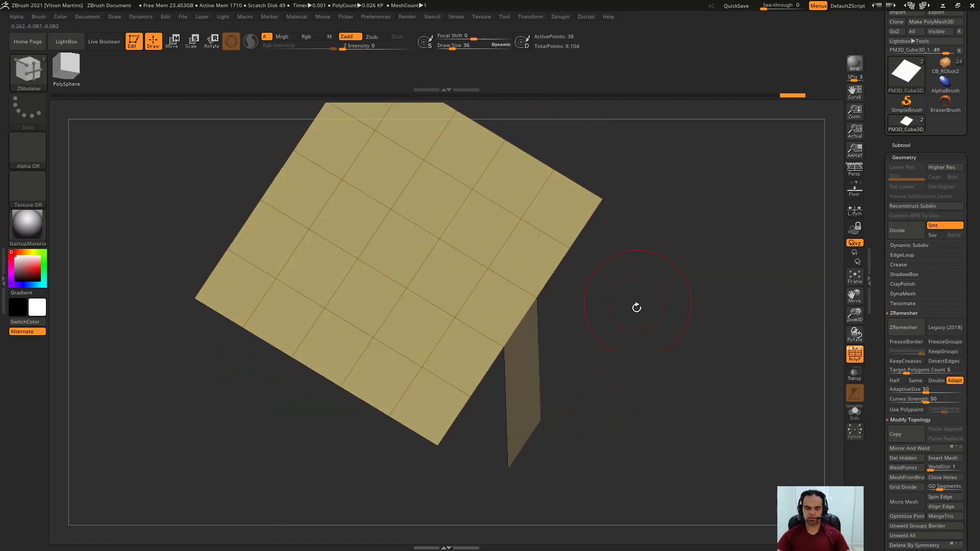
pyautogui.moveTo(587, 353); pyautogui.dragTo(655, 352)
pyautogui.moveTo(559, 262); pyautogui.dragTo(744, 290)
# - Set the edge Extrude angle modifier to Planar Angle
pyautogui.press('space')
pyautogui.click(513, 421)
pyautogui.moveTo(683, 276); pyautogui.dragTo(680, 200)
# - Capture the plane and its extruded flap, draw a straight red line along the plane's direction, and copy the capture
pyautogui.press('Print')
pyautogui.moveTo(706, 287); pyautogui.dragTo(650, 352)
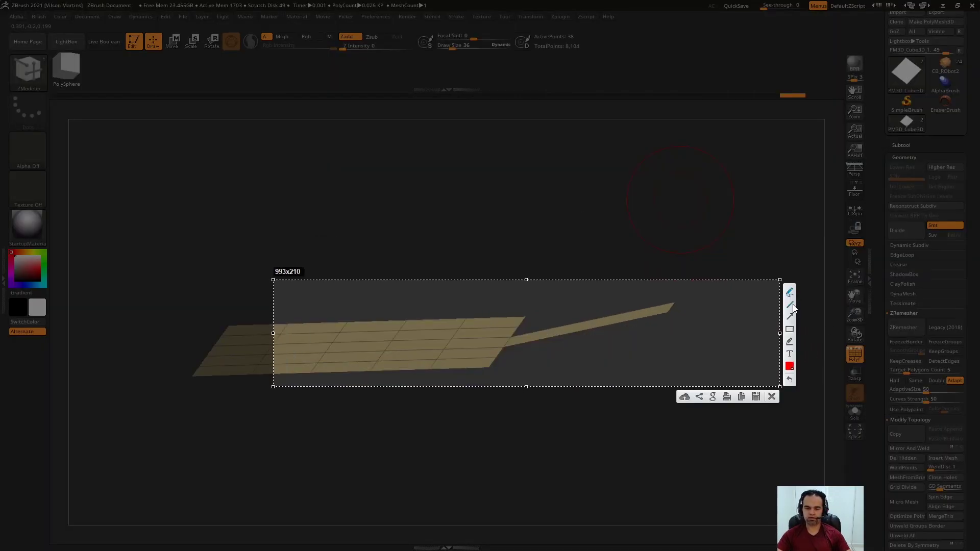
pyautogui.moveTo(322, 353); pyautogui.dragTo(506, 347)
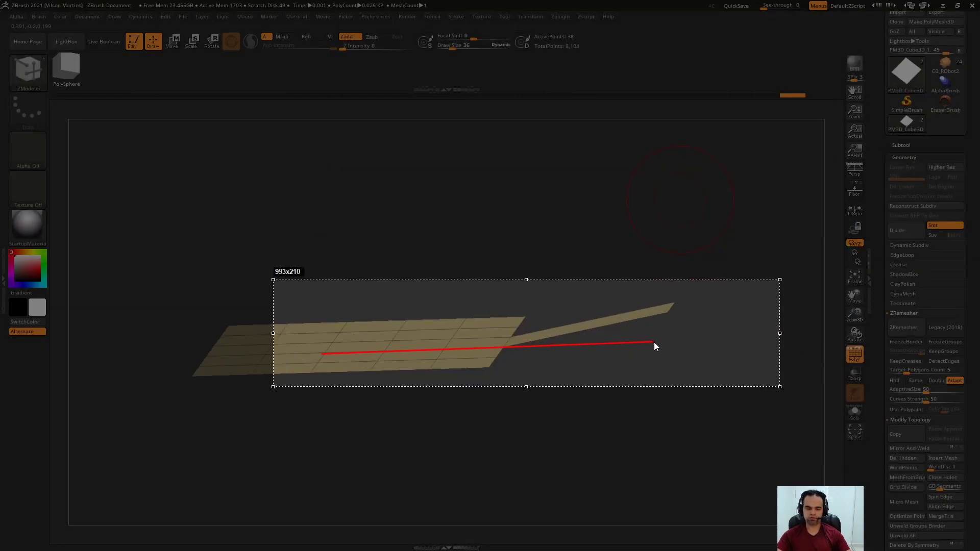
pyautogui.moveTo(672, 342); pyautogui.dragTo(695, 340)
pyautogui.hotkey('ctrl', 'c')
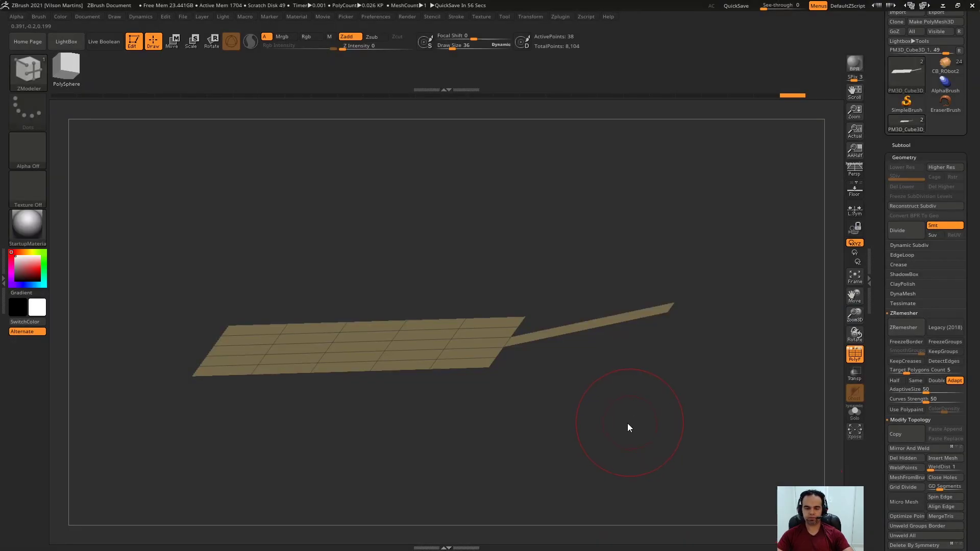
# - Undo the extruded flap and try extruding a single border edge with the Planar Angle modifier
pyautogui.moveTo(631, 275); pyautogui.dragTo(628, 411)
pyautogui.hotkey('ctrl', 'z')
pyautogui.keyDown('alt'); pyautogui.moveTo(587, 377); pyautogui.dragTo(508, 397); pyautogui.keyUp('alt')
pyautogui.moveTo(443, 344); pyautogui.dragTo(569, 417)
pyautogui.hotkey('ctrl', 'z')
# - Set the edge Extrude angle modifier to Perpendicular Angle and try several single-edge extrusions, undoing each one
pyautogui.moveTo(528, 391); pyautogui.dragTo(505, 345)
pyautogui.press('space')
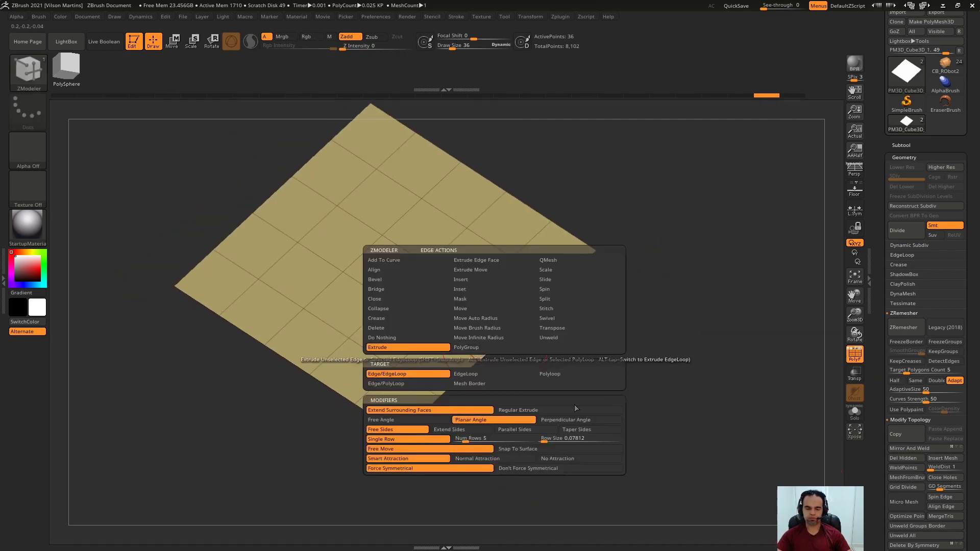
pyautogui.moveTo(586, 425); pyautogui.dragTo(540, 387)
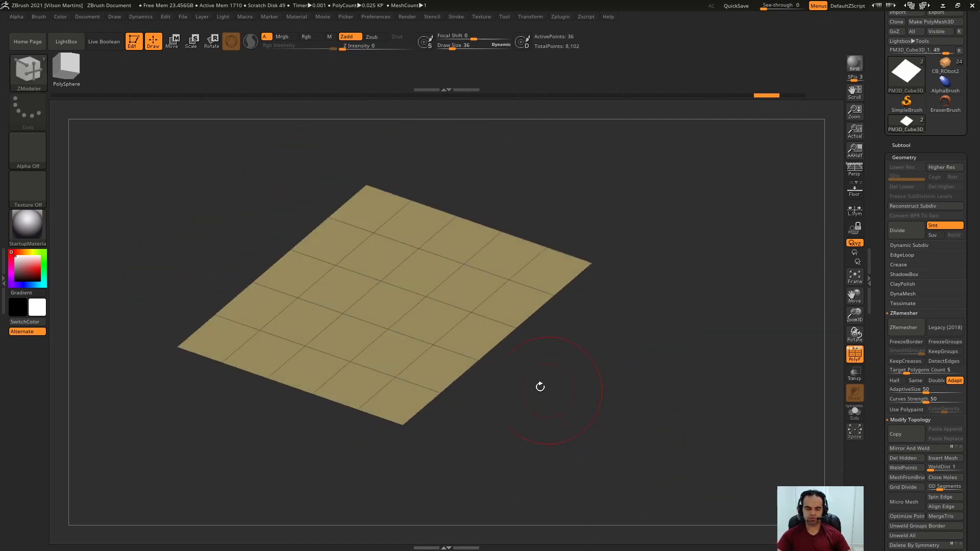
pyautogui.moveTo(495, 359); pyautogui.dragTo(592, 446)
pyautogui.hotkey('ctrl', 'z')
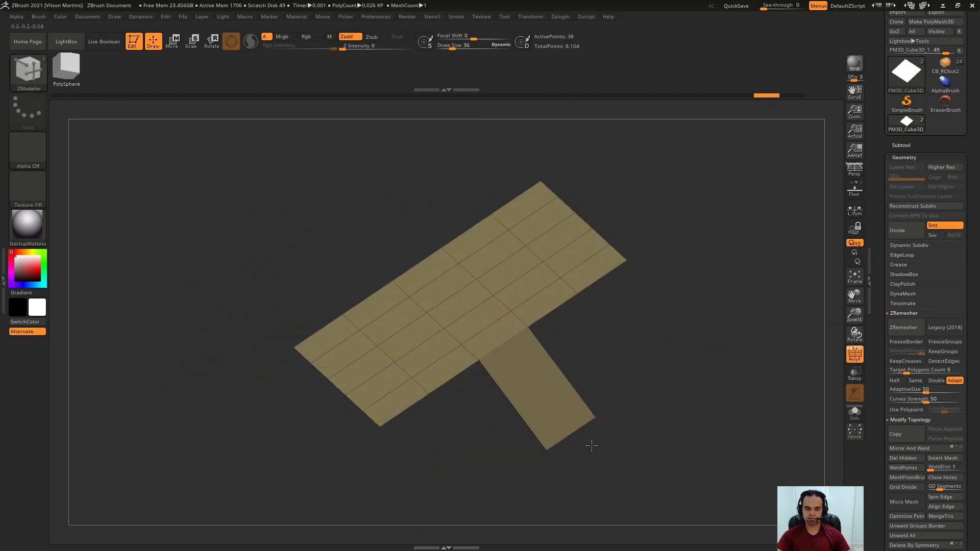
pyautogui.moveTo(634, 403); pyautogui.dragTo(613, 355)
pyautogui.hotkey('ctrl', 'z')
pyautogui.moveTo(504, 344); pyautogui.dragTo(464, 493)
pyautogui.moveTo(619, 369); pyautogui.dragTo(589, 404)
pyautogui.hotkey('ctrl', 'z')
# - Set the edge Extrude angle modifier back to Free Angle
pyautogui.moveTo(543, 350); pyautogui.dragTo(524, 319)
pyautogui.press('space')
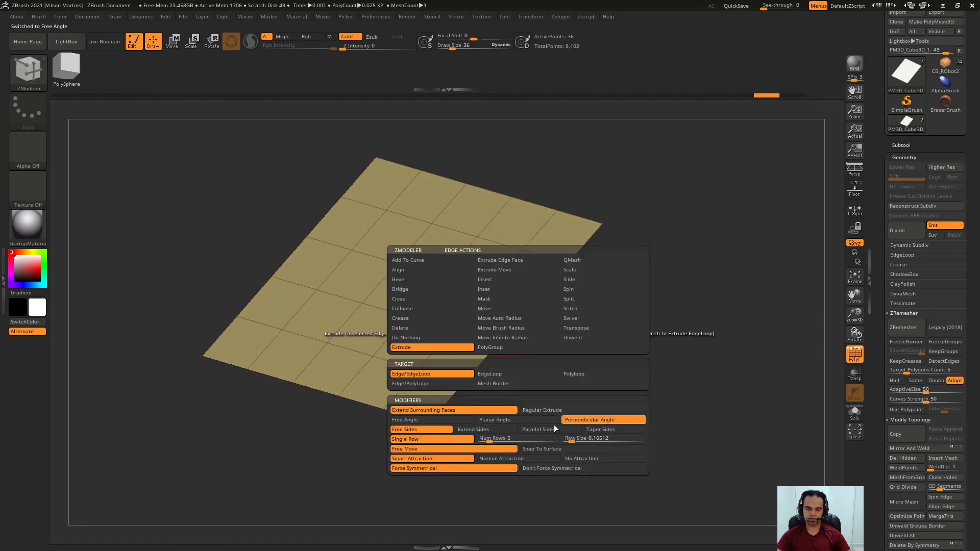
pyautogui.click(494, 421)
pyautogui.click(458, 421)
# - Try downward Free Angle extrusions of a single border edge with angle snapping, undoing each one
pyautogui.moveTo(567, 362); pyautogui.dragTo(521, 452)
pyautogui.press('shift')
pyautogui.moveTo(597, 348); pyautogui.dragTo(562, 363)
pyautogui.hotkey('ctrl', 'z')
pyautogui.moveTo(512, 315); pyautogui.dragTo(477, 474)
pyautogui.press('shift')
pyautogui.moveTo(604, 340); pyautogui.dragTo(638, 333)
pyautogui.hotkey('ctrl', 'z')
# - Try outward diagonal Free Angle extrusions of the border edge with angle snapping, undoing each one
pyautogui.moveTo(515, 315); pyautogui.dragTo(622, 415)
pyautogui.press('shift')
pyautogui.moveTo(643, 373); pyautogui.dragTo(567, 367)
pyautogui.hotkey('ctrl', 'z')
pyautogui.moveTo(534, 316); pyautogui.dragTo(556, 378)
pyautogui.hotkey('ctrl', 'z')
# - Try extruding a single border edge outward in line with the plane twice, undoing both
pyautogui.press('space')
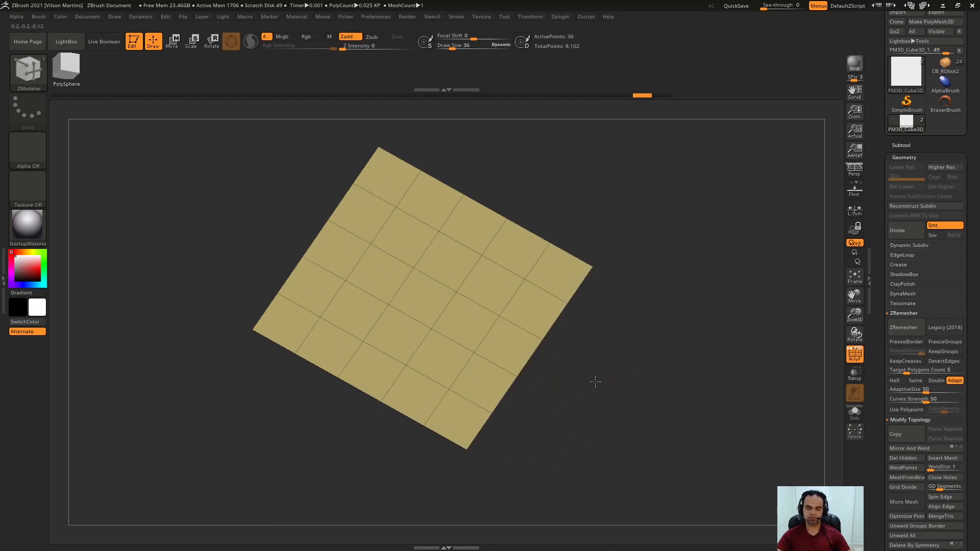
pyautogui.moveTo(531, 360); pyautogui.dragTo(636, 396)
pyautogui.hotkey('ctrl', 'z')
pyautogui.moveTo(566, 370); pyautogui.dragTo(626, 408)
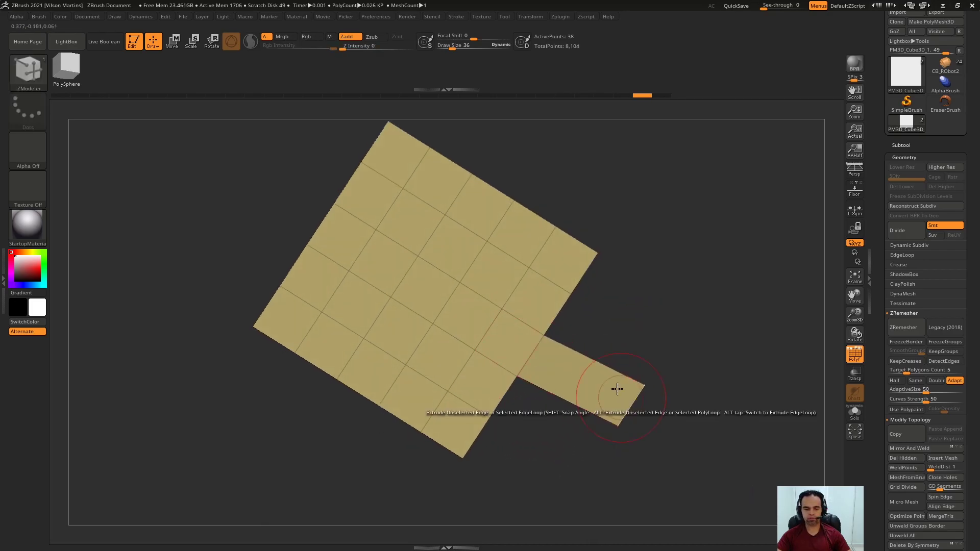
pyautogui.hotkey('ctrl', 'z')
# - Move one vertex on the plane's side border along that border so its adjoining inner edge slants
pyautogui.keyDown('shift'); pyautogui.moveTo(603, 337); pyautogui.dragTo(614, 353); pyautogui.keyUp('shift')
pyautogui.keyDown('ctrl'); pyautogui.click(514, 332); pyautogui.keyUp('ctrl')
pyautogui.keyDown('ctrl'); pyautogui.click(531, 326); pyautogui.keyUp('ctrl')
pyautogui.press('w')
pyautogui.moveTo(401, 412); pyautogui.dragTo(401, 380)
pyautogui.press('q')
# - Try extruding a border edge on the side with the moved vertex, and undo it
pyautogui.keyDown('ctrl'); pyautogui.moveTo(567, 320); pyautogui.dragTo(576, 345); pyautogui.keyUp('ctrl')
pyautogui.moveTo(563, 348)
pyautogui.mouseDown()
pyautogui.moveTo(522, 336)
pyautogui.moveTo(696, 296)
pyautogui.moveTo(648, 184)
pyautogui.mouseUp()
pyautogui.keyDown('shift'); pyautogui.moveTo(665, 244); pyautogui.dragTo(621, 261); pyautogui.keyUp('shift')
pyautogui.hotkey('ctrl', 'z')
# - Set the edge Extrude sides modifier to Extend Sides and mark the slanted and straight edge directions with red arrows in a capture
pyautogui.press('space')
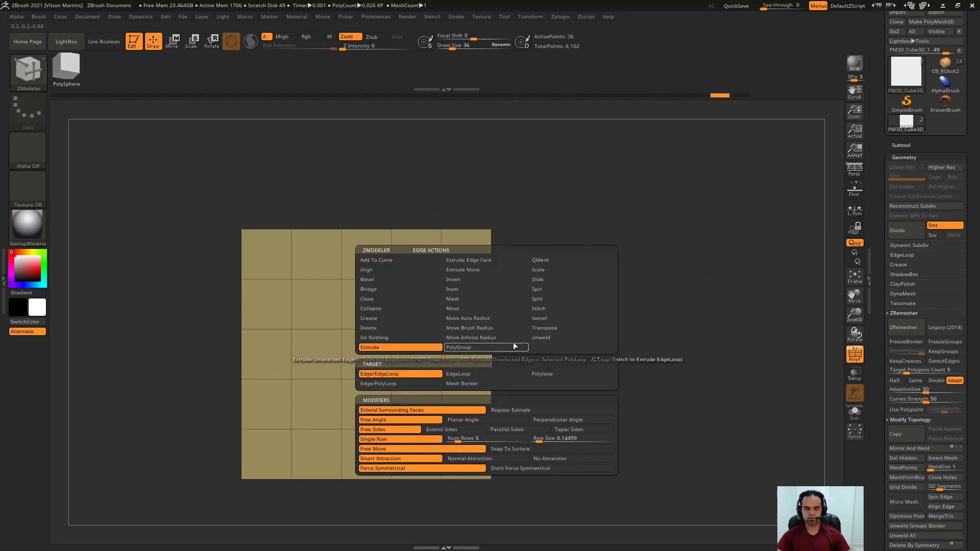
pyautogui.click(443, 431)
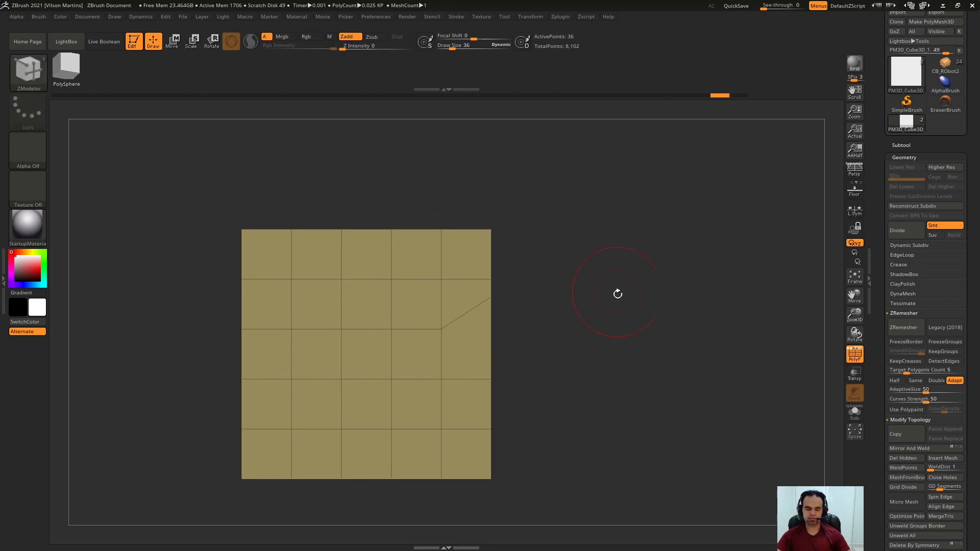
pyautogui.press('Print')
pyautogui.moveTo(570, 199); pyautogui.dragTo(324, 524)
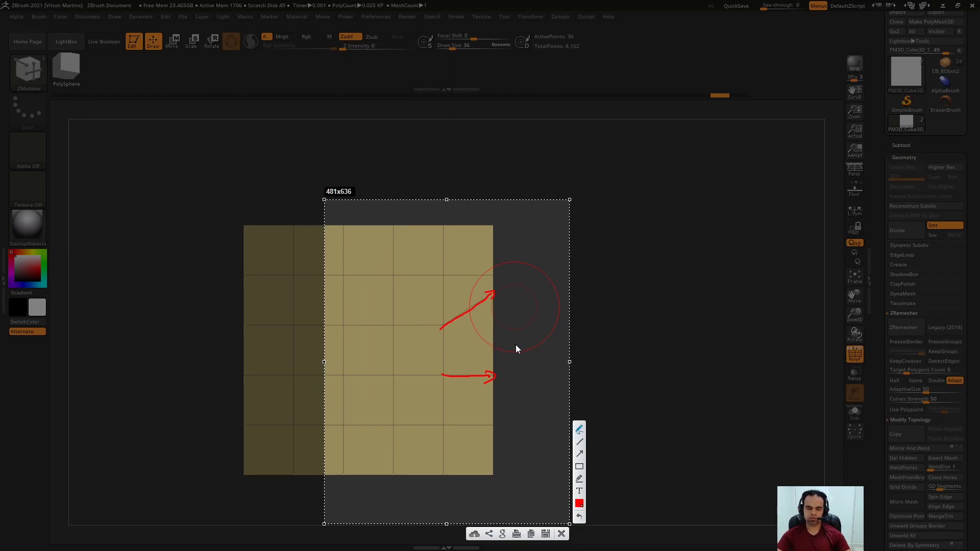
# - Extrude the side border edge beside the slanted inner edge with Extend Sides and capture the resulting flared face
pyautogui.moveTo(497, 329); pyautogui.dragTo(622, 322)
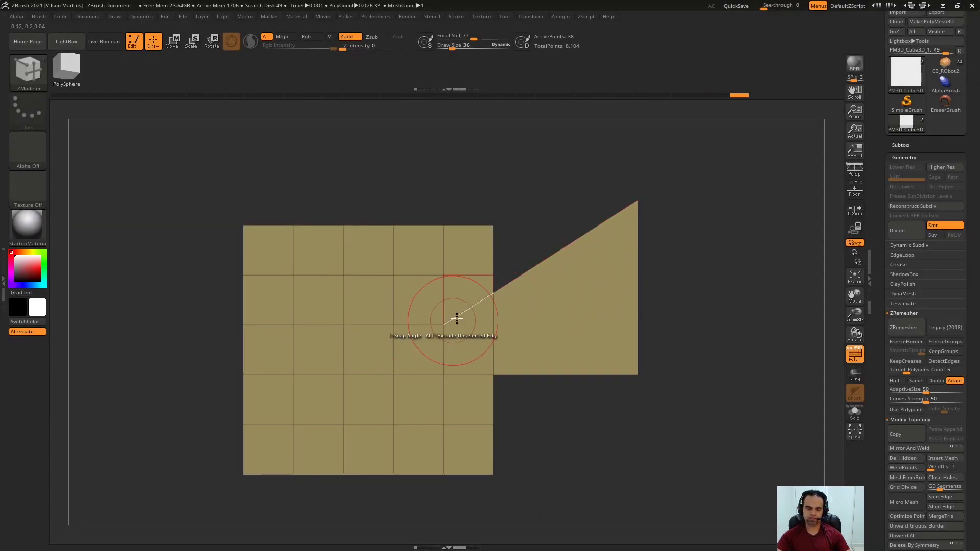
pyautogui.press('Print')
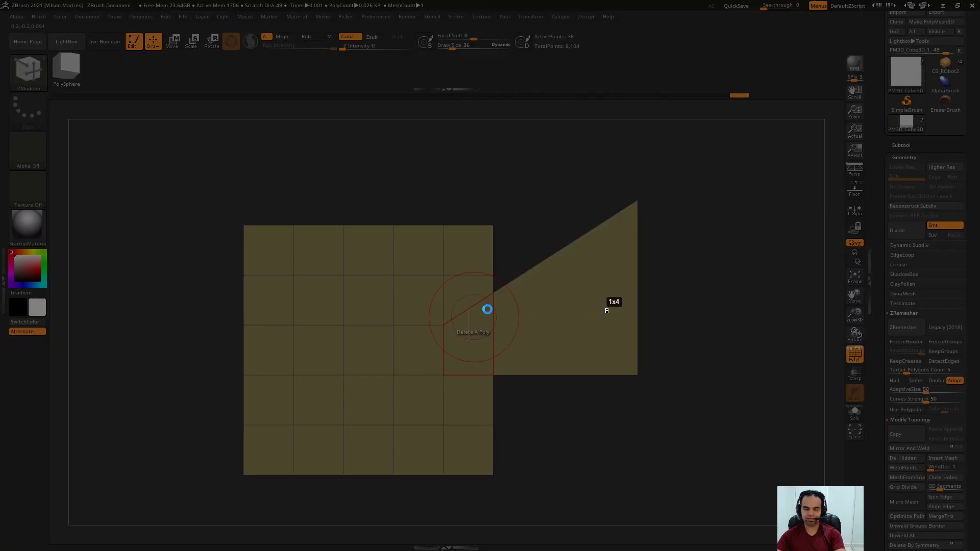
pyautogui.moveTo(399, 185); pyautogui.dragTo(709, 431)
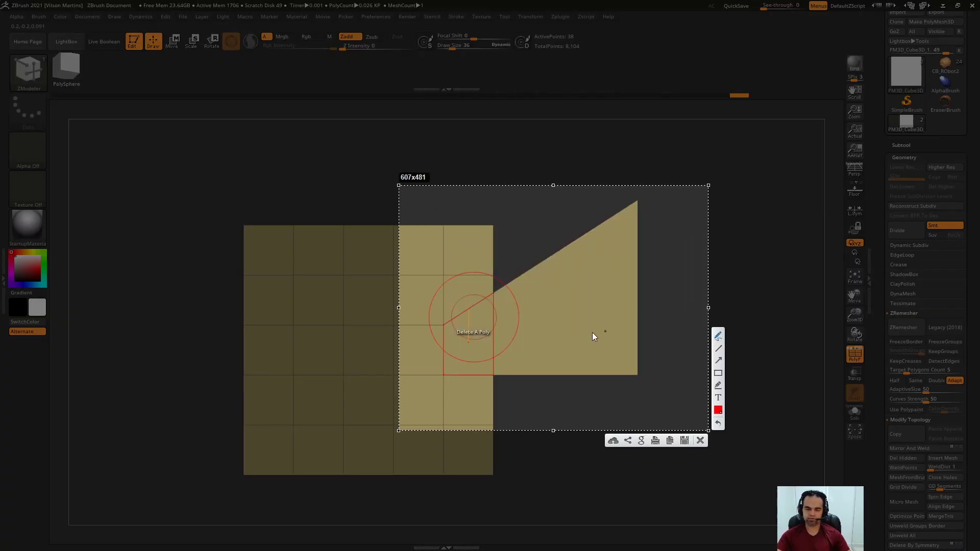
pyautogui.hotkey('ctrl', 'c')
pyautogui.keyDown('alt'); pyautogui.moveTo(678, 299); pyautogui.dragTo(561, 337); pyautogui.keyUp('alt')
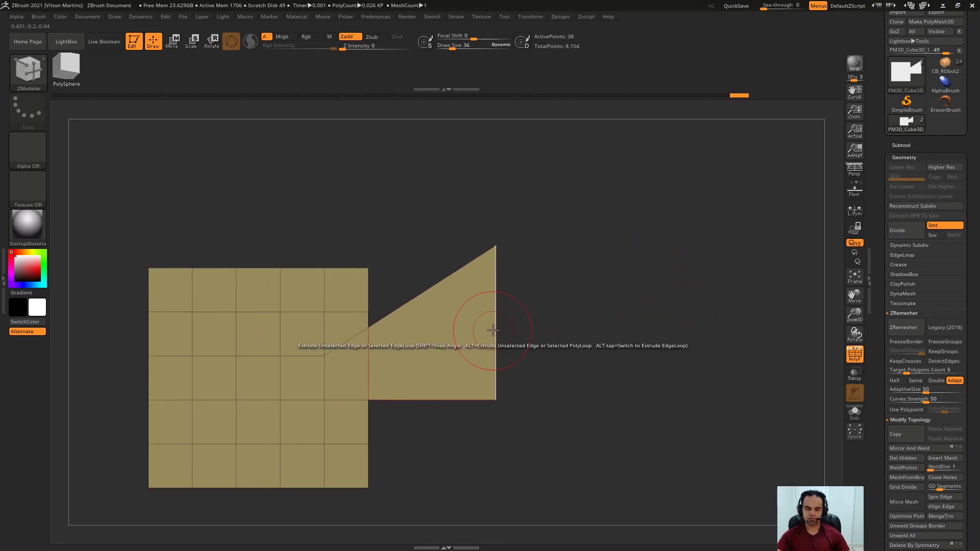
# - Set the sides modifier to Parallel Sides and try extruding the flared face's outer edge twice, undoing both
pyautogui.press('space')
pyautogui.click(525, 430)
pyautogui.moveTo(497, 325); pyautogui.dragTo(686, 321)
pyautogui.hotkey('ctrl', 'z')
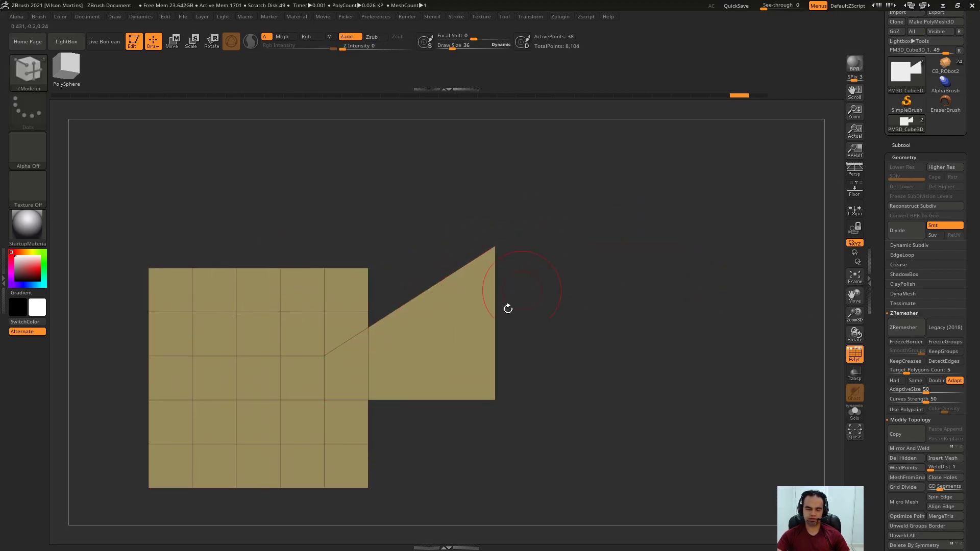
pyautogui.moveTo(497, 313); pyautogui.dragTo(706, 313)
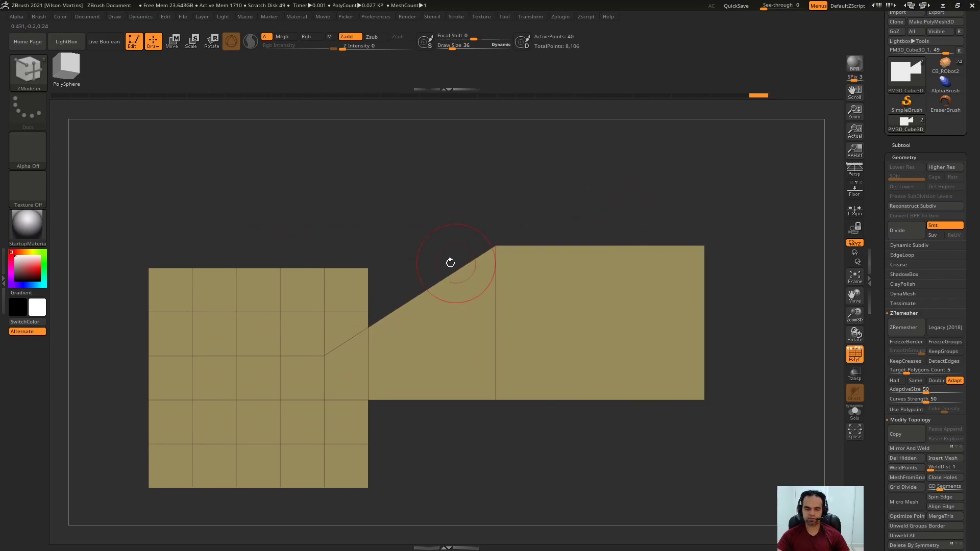
pyautogui.keyDown('alt'); pyautogui.moveTo(562, 208); pyautogui.dragTo(600, 215); pyautogui.keyUp('alt')
pyautogui.hotkey('ctrl', 'z')
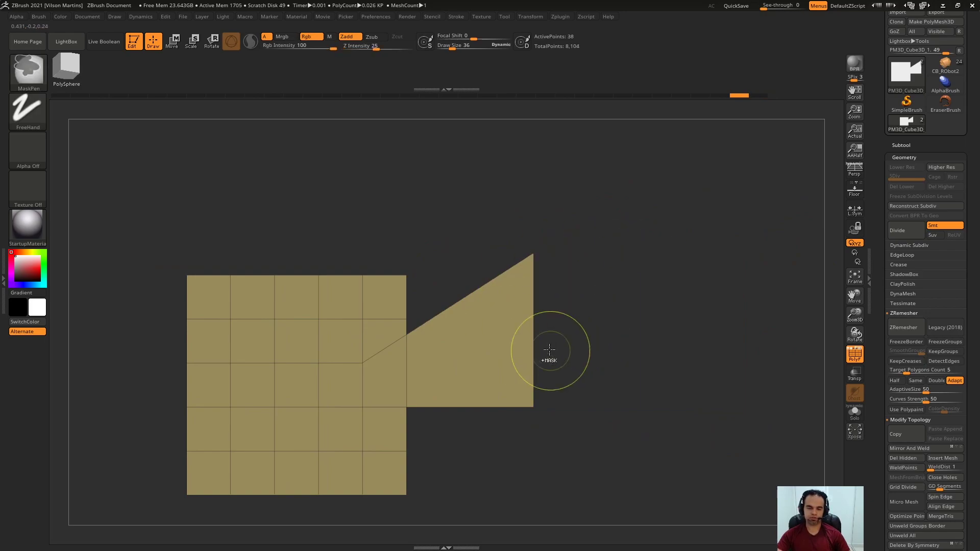
# - Try more extrusions of the flared face's outer edge with changed sides modifiers, and undo back to the plane without the extrusion
pyautogui.press('space')
pyautogui.click(453, 430)
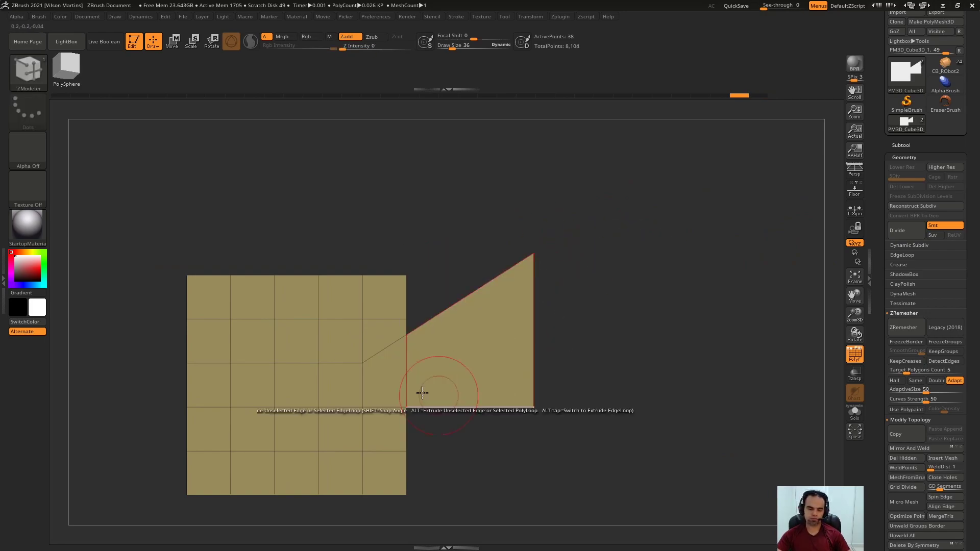
pyautogui.moveTo(529, 324); pyautogui.dragTo(696, 329)
pyautogui.press('space')
pyautogui.click(559, 430)
pyautogui.moveTo(547, 434); pyautogui.dragTo(630, 251)
pyautogui.hotkey('ctrl', 'z')
pyautogui.moveTo(534, 329); pyautogui.dragTo(559, 328)
pyautogui.hotkey('ctrl', 'z')
pyautogui.hotkey('ctrl', 'z')
pyautogui.hotkey('ctrl', 'z')
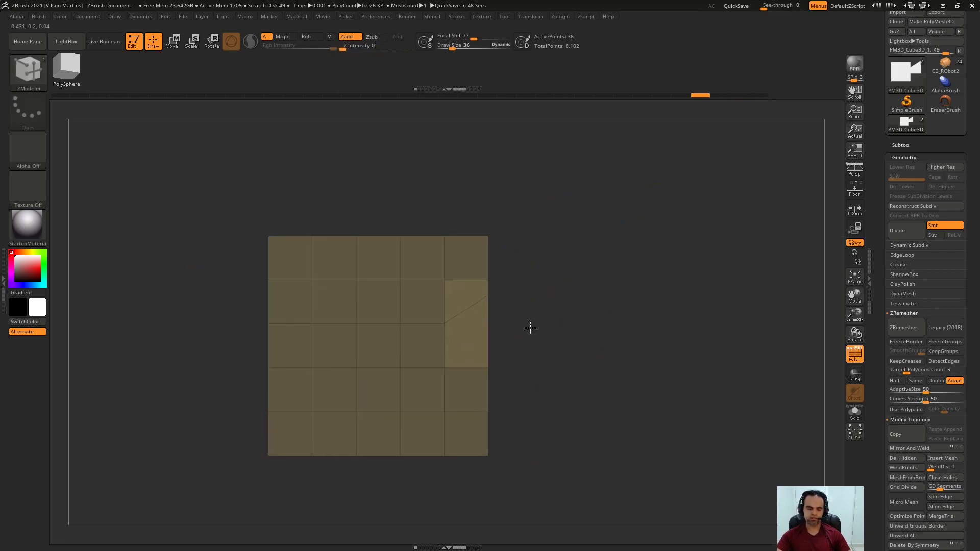
# - Set the sides modifier to Taper Sides, extrude the border edge and its new outer edge, and undo the second extrusion
pyautogui.keyDown('alt'); pyautogui.moveTo(499, 339); pyautogui.dragTo(583, 386); pyautogui.keyUp('alt')
pyautogui.hotkey('ctrl', 'shift', 'z')
pyautogui.click(383, 372)
pyautogui.press('space')
pyautogui.press('space')
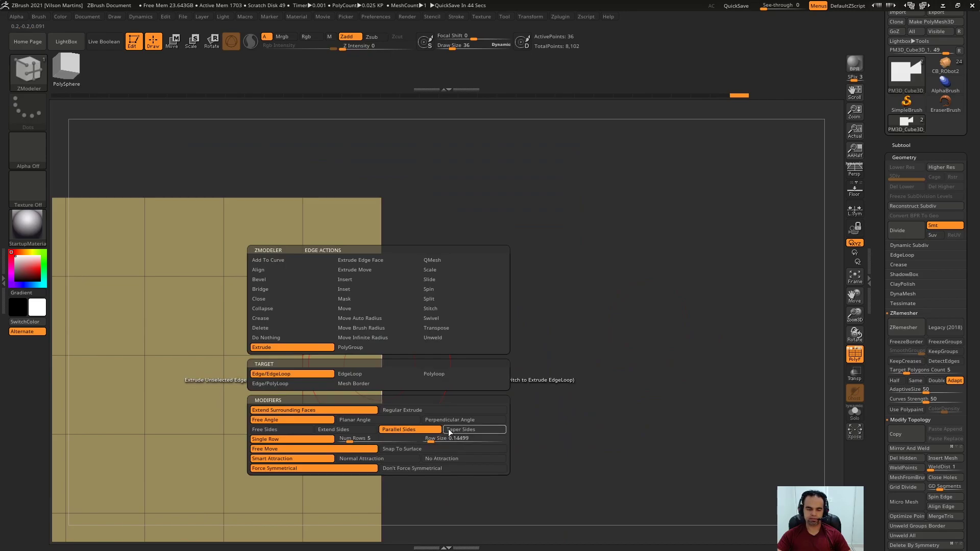
pyautogui.moveTo(382, 367); pyautogui.dragTo(550, 306)
pyautogui.keyDown('ctrl'); pyautogui.moveTo(596, 299); pyautogui.dragTo(551, 302, button='right'); pyautogui.keyUp('ctrl')
pyautogui.moveTo(506, 340); pyautogui.dragTo(743, 297)
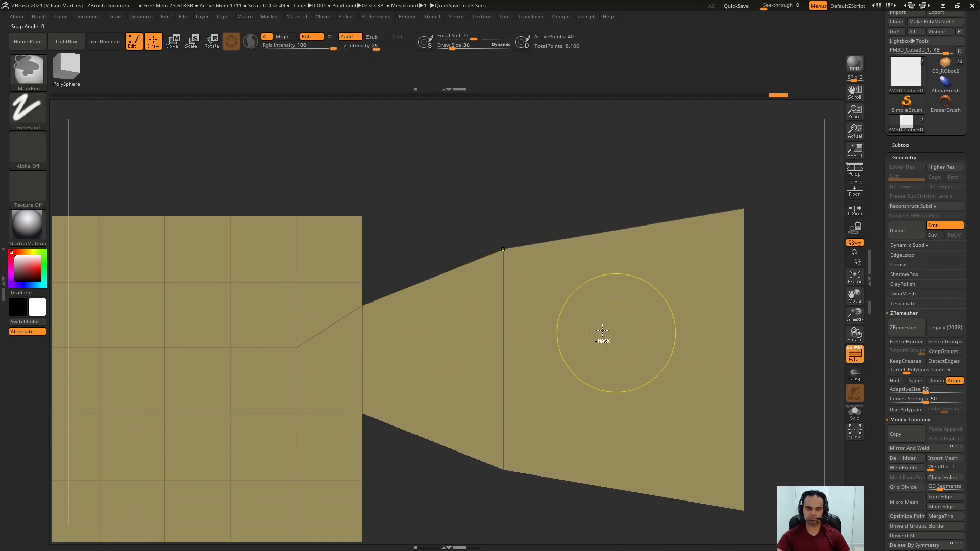
pyautogui.hotkey('ctrl', 'z')
# - Set the sides modifier to Extend Sides, try extending the flared strip by several faces, and undo back to the straight-edged plane
pyautogui.press('space')
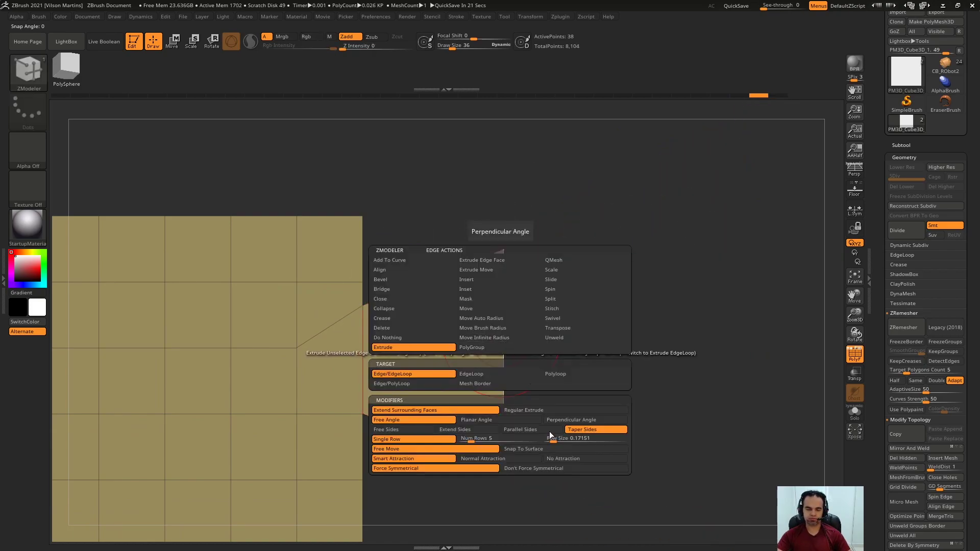
pyautogui.click(497, 421)
pyautogui.click(452, 421)
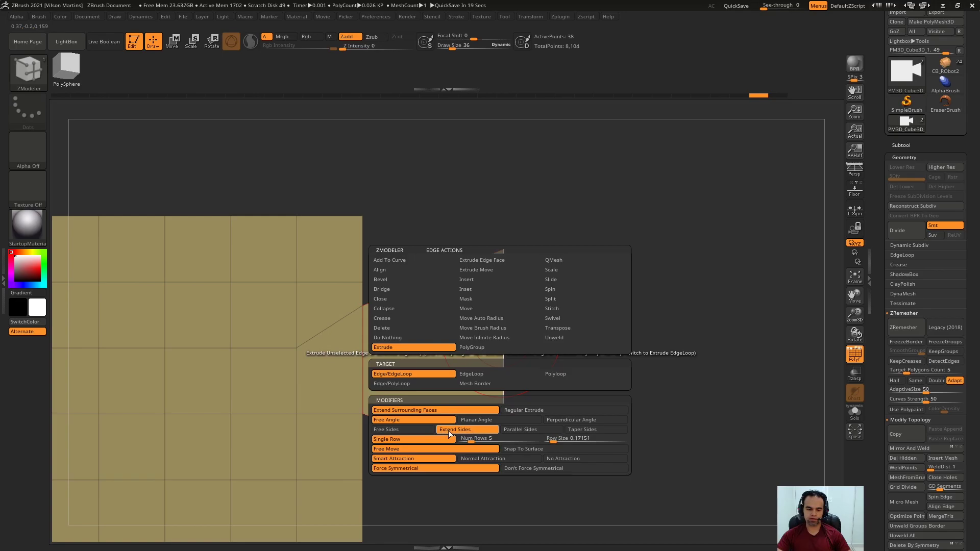
pyautogui.moveTo(543, 397); pyautogui.dragTo(527, 368)
pyautogui.moveTo(471, 357); pyautogui.dragTo(743, 300)
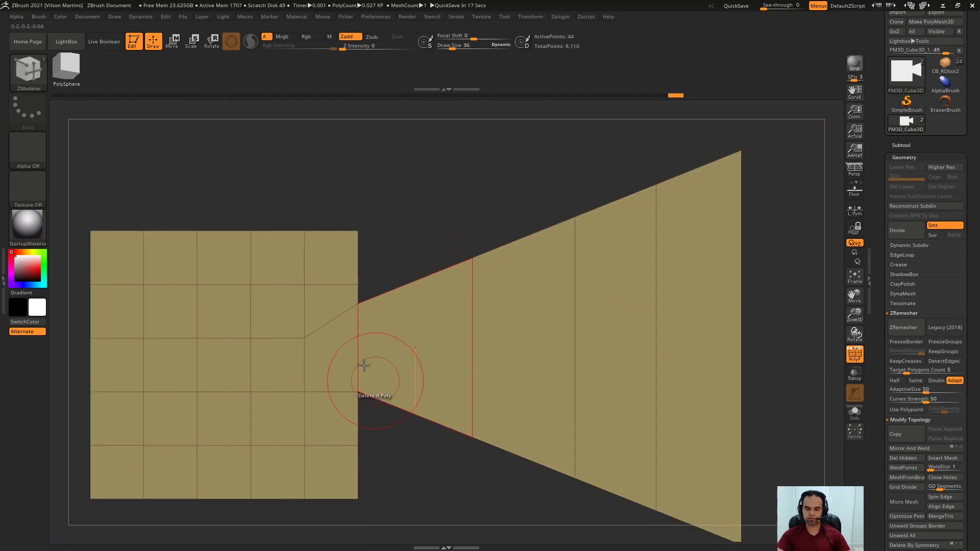
pyautogui.keyDown('alt'); pyautogui.moveTo(660, 163); pyautogui.dragTo(736, 276); pyautogui.keyUp('alt')
pyautogui.hotkey('ctrl', 'z')
pyautogui.hotkey('ctrl', 'z')
pyautogui.hotkey('ctrl', 'z')
pyautogui.hotkey('ctrl', 'z')
# - Set the target to EdgeLoop with Free Sides and extrude the plane's whole side border far outward
pyautogui.press('space')
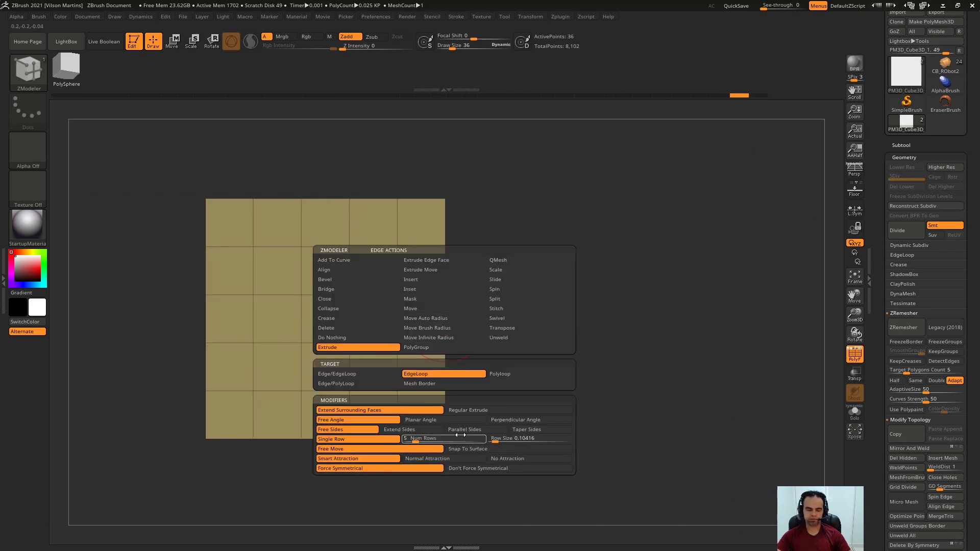
pyautogui.moveTo(460, 291); pyautogui.dragTo(868, 290)
pyautogui.hotkey('ctrl', 'z')
pyautogui.keyDown('alt'); pyautogui.moveTo(608, 214); pyautogui.dragTo(488, 224); pyautogui.keyUp('alt')
pyautogui.moveTo(322, 328); pyautogui.dragTo(862, 332)
# - Mark the extruded edge-loop strip with red freehand lines in a screen capture, and close the capture
pyautogui.press('Print')
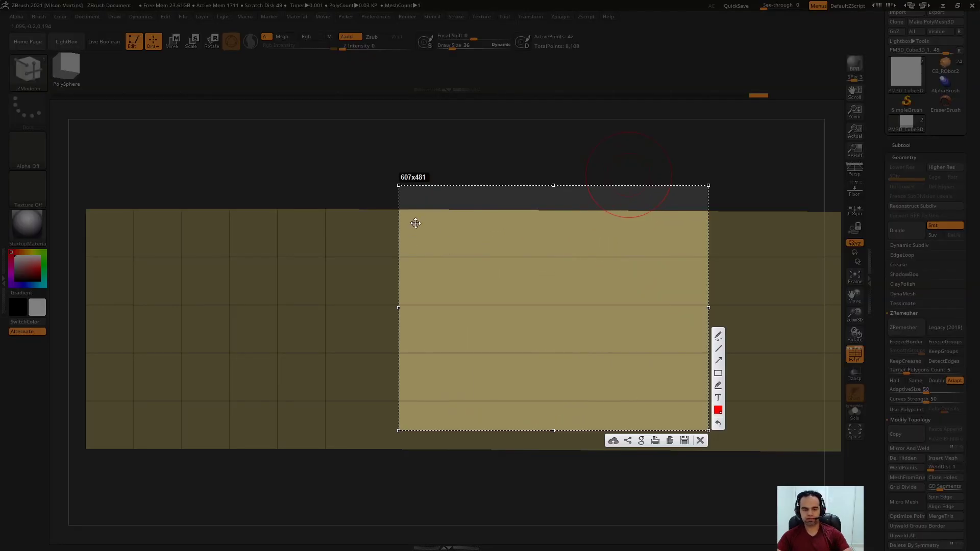
pyautogui.moveTo(281, 169); pyautogui.dragTo(916, 486)
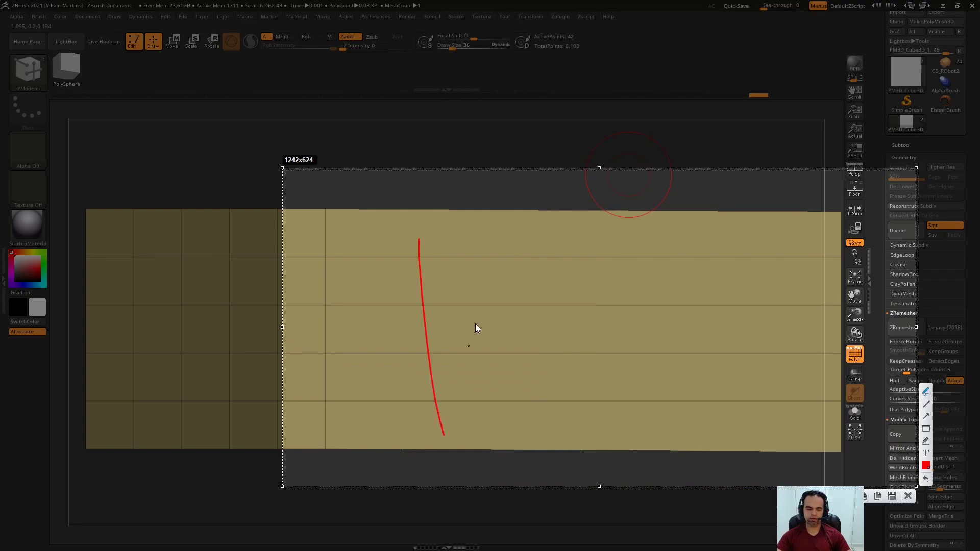
pyautogui.moveTo(742, 249); pyautogui.dragTo(747, 351)
pyautogui.moveTo(793, 283); pyautogui.dragTo(781, 407)
pyautogui.press('Escape')
pyautogui.keyDown('alt'); pyautogui.moveTo(503, 197); pyautogui.dragTo(601, 200); pyautogui.keyUp('alt')
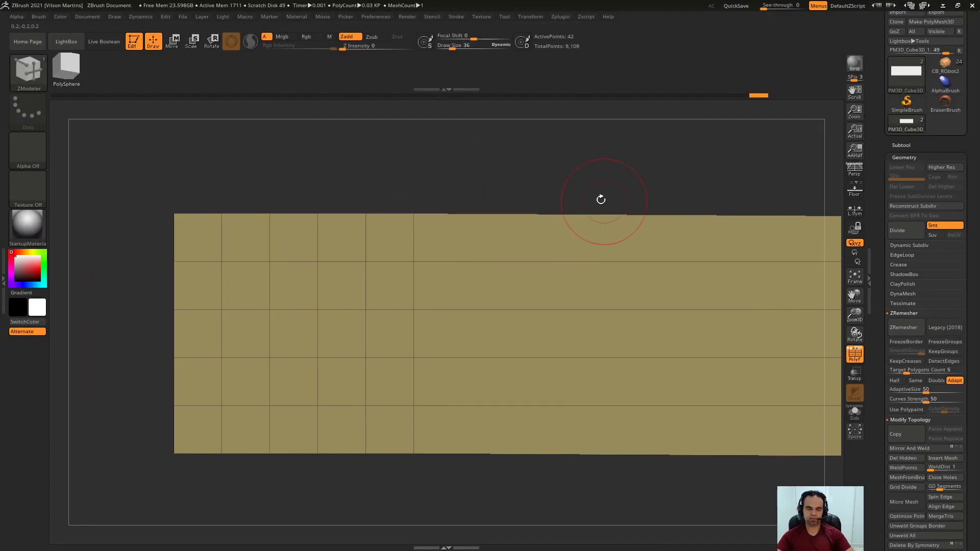
# - Undo the long edge-loop extrusion, try extruding the side border in shorter columns, and undo those
pyautogui.hotkey('ctrl', 'z')
pyautogui.moveTo(412, 333); pyautogui.dragTo(603, 330)
pyautogui.hotkey('ctrl', 'z')
pyautogui.hotkey('ctrl', 'z')
pyautogui.hotkey('ctrl', 'z')
pyautogui.hotkey('ctrl', 'z')
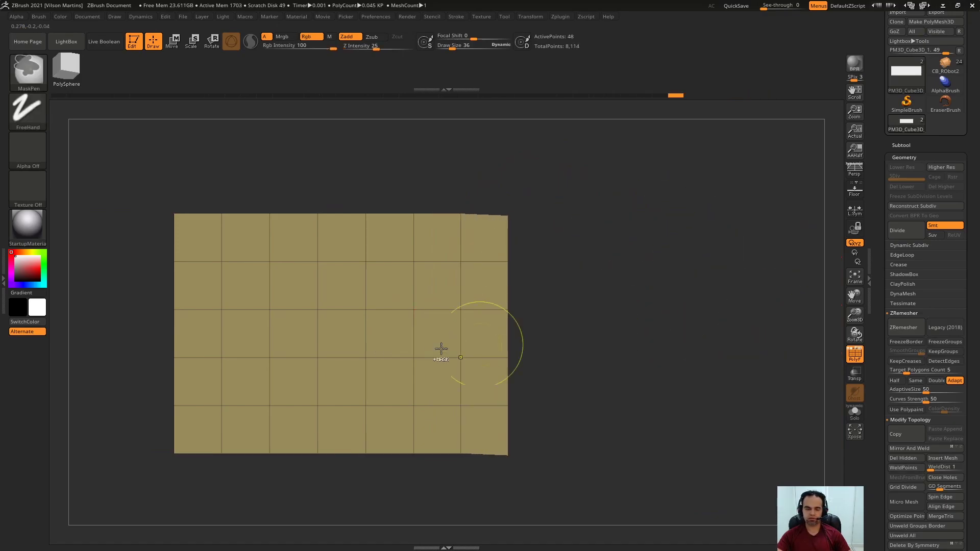
# - Set the edge Extrude target back to Edge/EdgeLoop
pyautogui.moveTo(612, 230); pyautogui.dragTo(604, 308)
pyautogui.keyDown('shift'); pyautogui.moveTo(482, 283); pyautogui.dragTo(453, 271); pyautogui.keyUp('shift')
pyautogui.press('space')
pyautogui.click(298, 375)
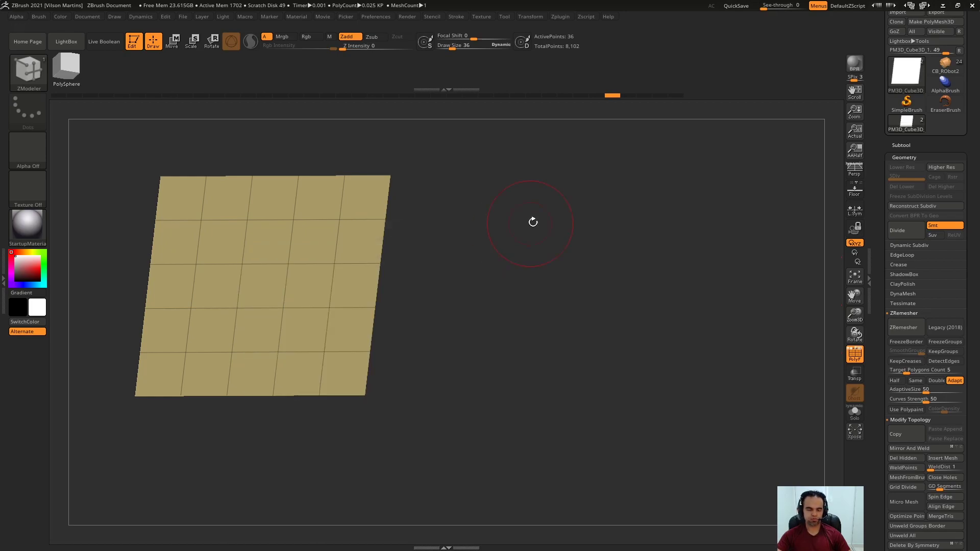
# - Try extruding a single side border edge far outward twice, undoing both extrusions
pyautogui.keyDown('shift'); pyautogui.moveTo(532, 222); pyautogui.dragTo(518, 245); pyautogui.keyUp('shift')
pyautogui.moveTo(413, 328); pyautogui.dragTo(803, 313)
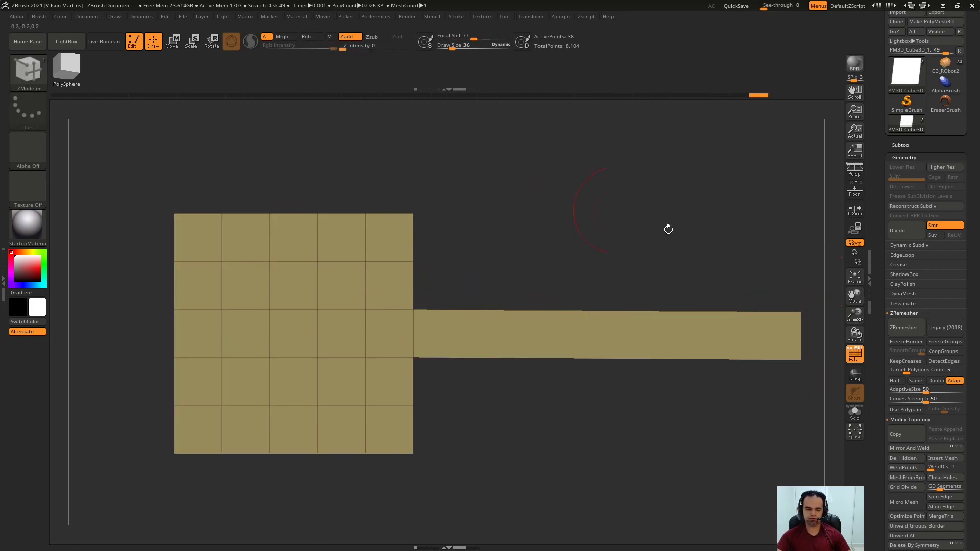
pyautogui.hotkey('ctrl', 'z')
pyautogui.moveTo(415, 334); pyautogui.dragTo(850, 335)
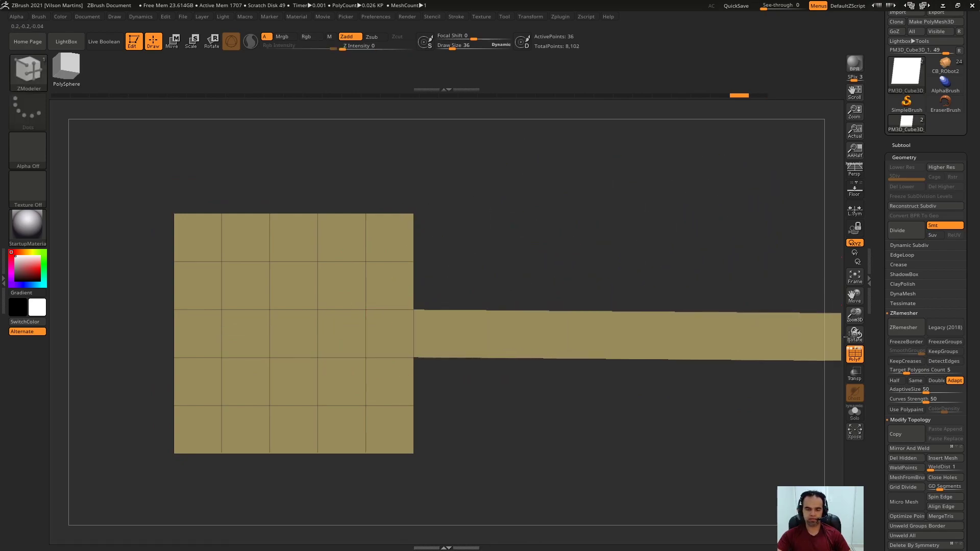
pyautogui.hotkey('ctrl', 'z')
# - Switch the rows modifier to Num Rows and try extruding the border edge outward in 5 rows, undoing it
pyautogui.press('space')
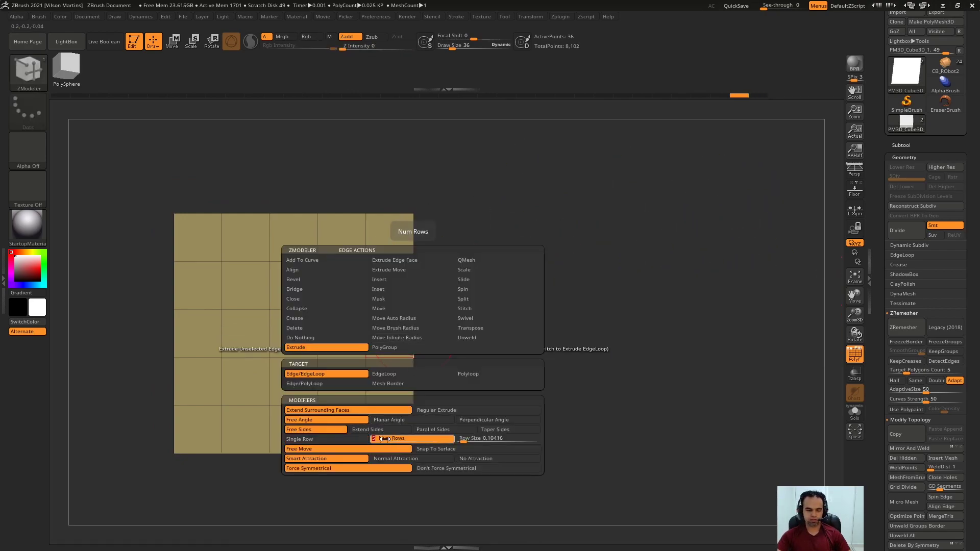
pyautogui.click(385, 441)
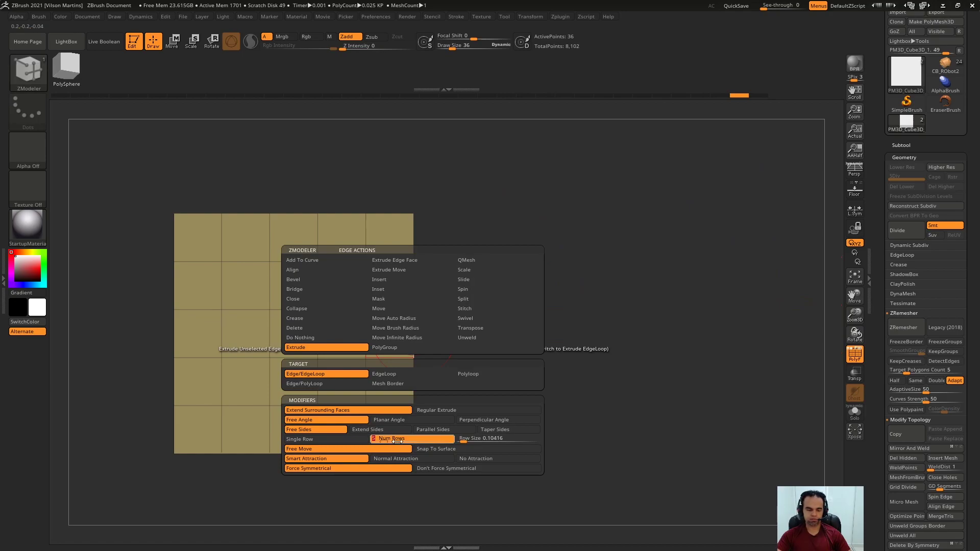
pyautogui.moveTo(413, 334); pyautogui.dragTo(684, 351)
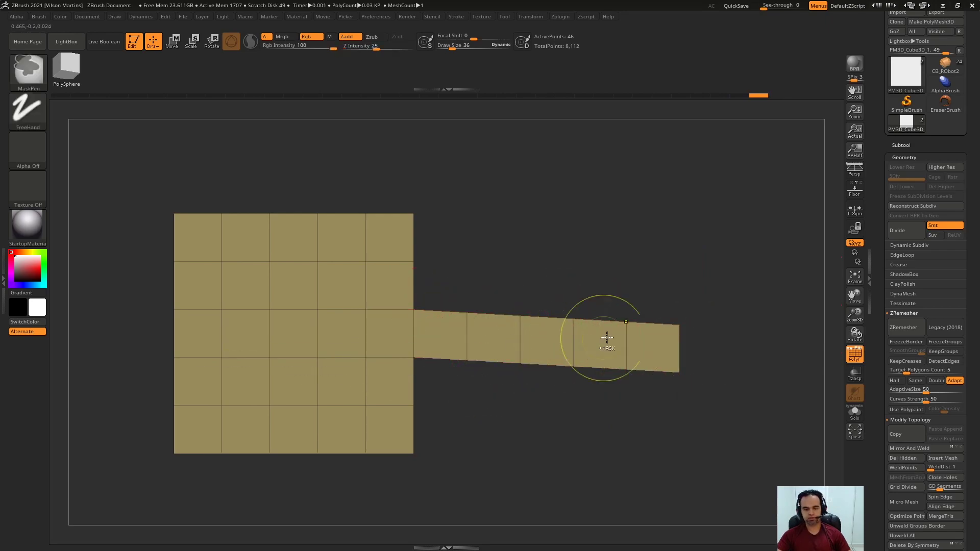
pyautogui.hotkey('ctrl', 'z')
# - Switch the rows modifier to Row Size, try extruding the same border edge outward, and undo it
pyautogui.press('space')
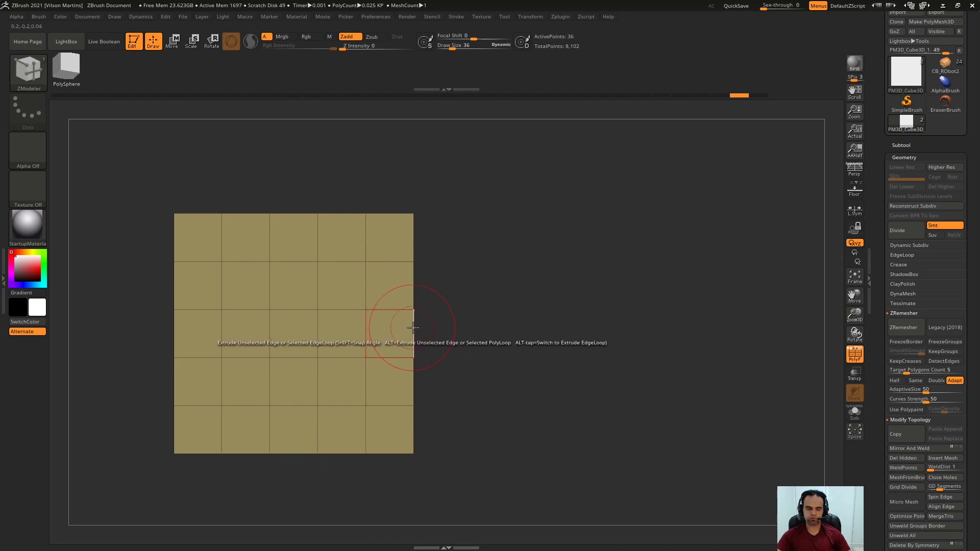
pyautogui.moveTo(456, 330); pyautogui.dragTo(765, 307)
pyautogui.hotkey('ctrl', 'z')
# - Switch the rows modifier to Single Row and extrude the middle side border edge outward into one short face
pyautogui.press('space')
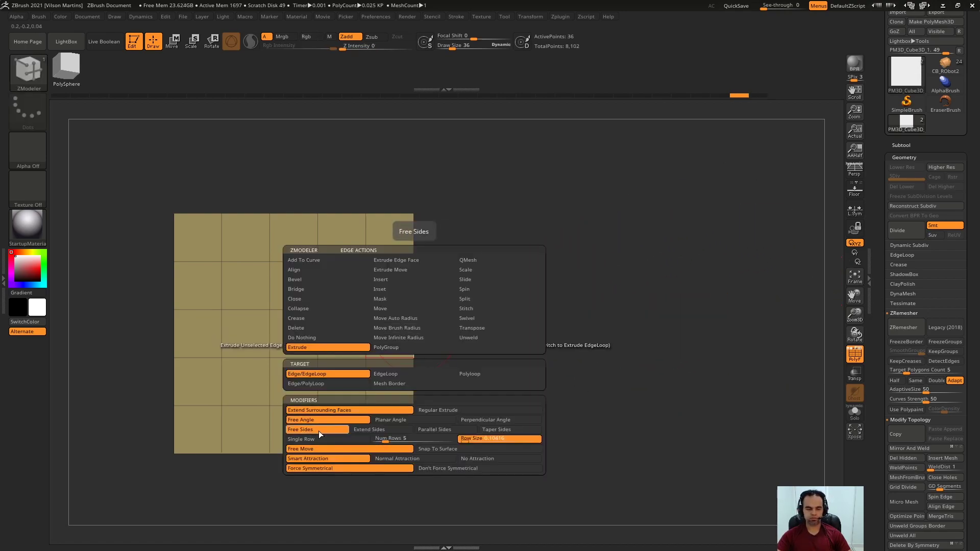
pyautogui.moveTo(546, 286); pyautogui.dragTo(501, 324)
pyautogui.press('space')
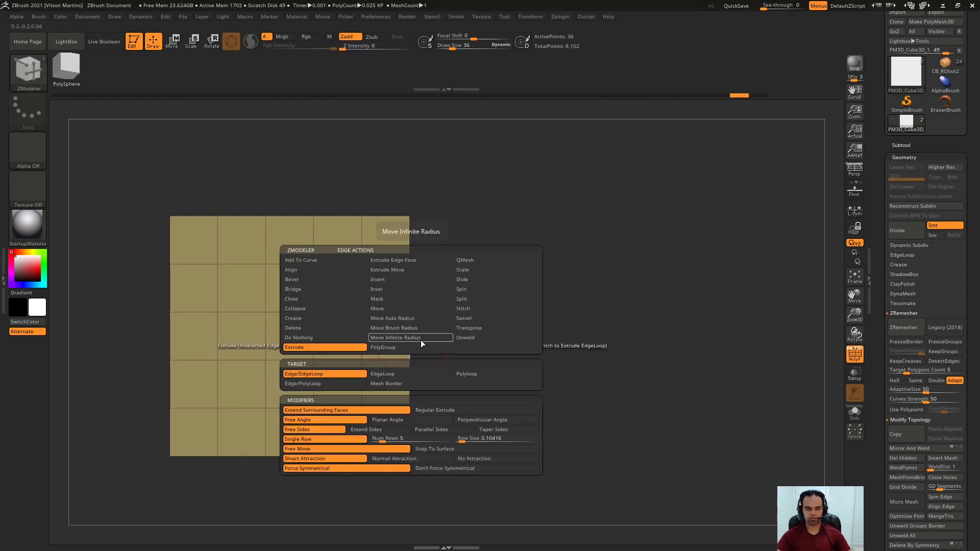
pyautogui.keyDown('alt'); pyautogui.moveTo(537, 330); pyautogui.dragTo(508, 319); pyautogui.keyUp('alt')
pyautogui.moveTo(427, 335); pyautogui.dragTo(463, 337)
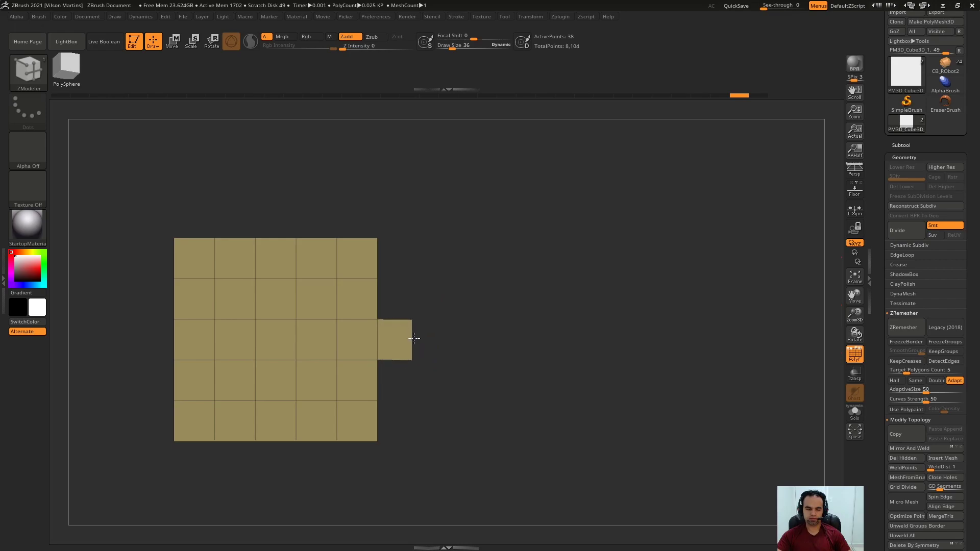
# - Try extruding the middle border edge into a strip of equal faces and its neighbour with the angle switched to Planar Angle
pyautogui.moveTo(434, 338)
pyautogui.mouseDown()
pyautogui.moveTo(595, 333)
pyautogui.moveTo(816, 346)
pyautogui.moveTo(688, 226)
pyautogui.moveTo(484, 379)
pyautogui.moveTo(789, 332)
pyautogui.moveTo(568, 293)
pyautogui.moveTo(723, 313)
pyautogui.moveTo(787, 335)
pyautogui.moveTo(755, 352)
pyautogui.moveTo(635, 311)
pyautogui.moveTo(439, 319)
pyautogui.moveTo(797, 382)
pyautogui.moveTo(477, 298)
pyautogui.moveTo(681, 258)
pyautogui.moveTo(420, 329)
pyautogui.mouseUp()
pyautogui.moveTo(533, 335)
pyautogui.mouseDown()
pyautogui.moveTo(838, 332)
pyautogui.moveTo(713, 326)
pyautogui.moveTo(742, 320)
pyautogui.moveTo(756, 341)
pyautogui.mouseUp()
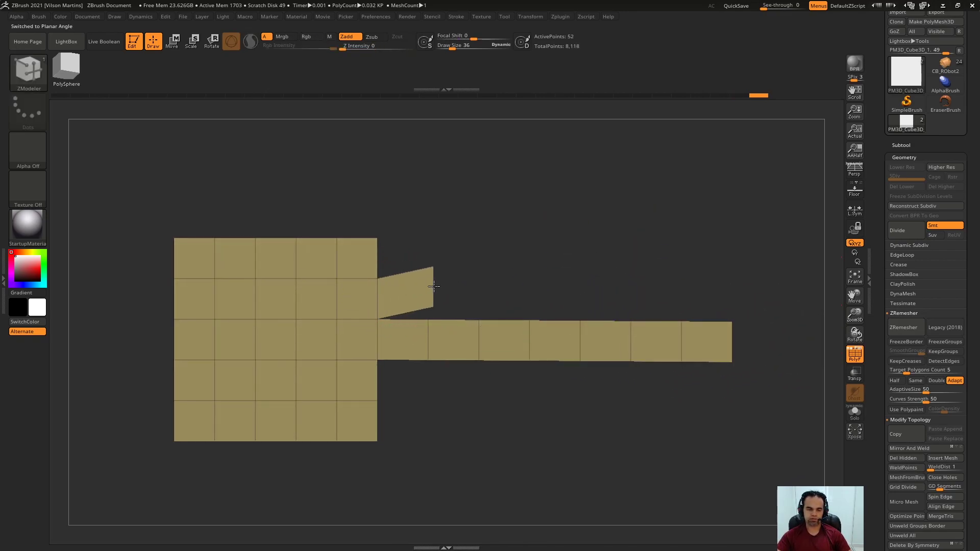
pyautogui.press('space')
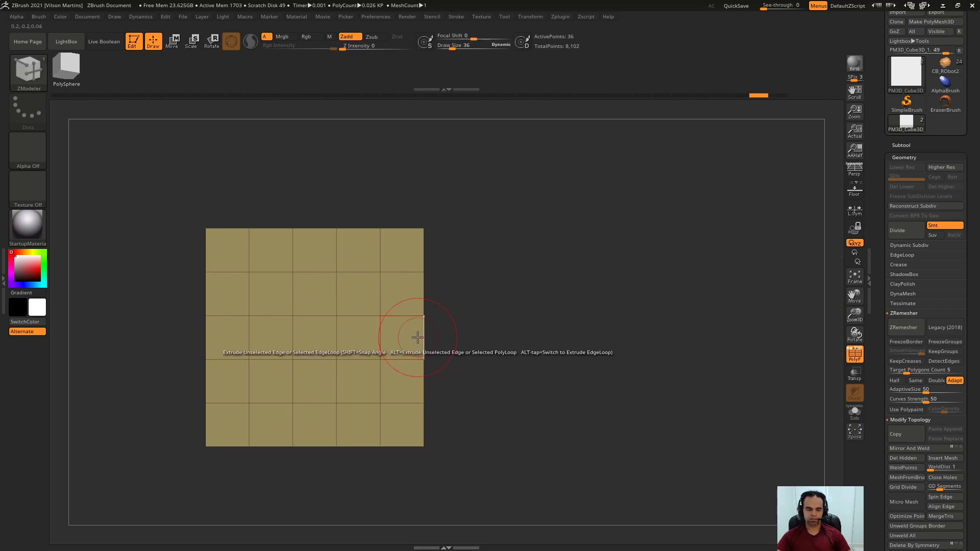
pyautogui.press('space')
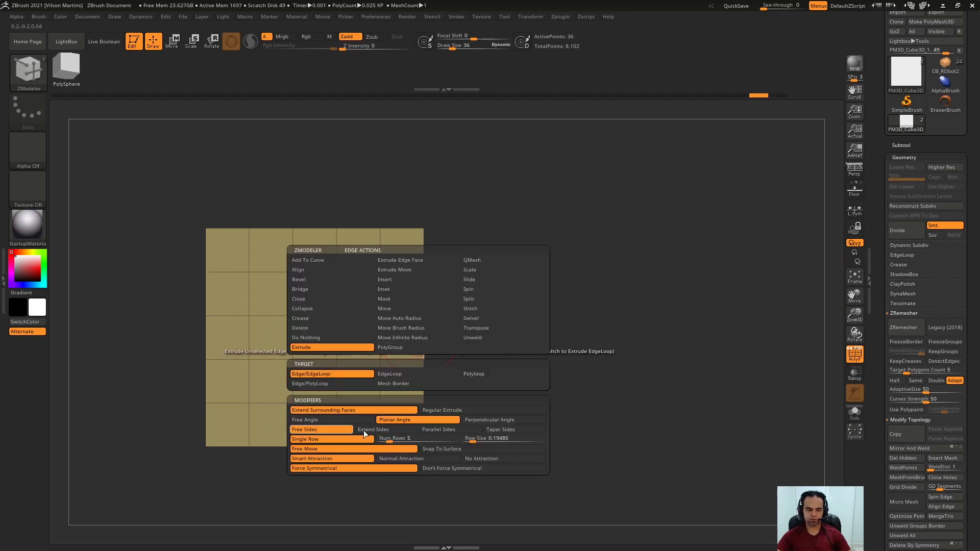
# - Switch the rows modifier to Num Rows and extrude the middle border edge outward, trying 10 rows and 2 rows
pyautogui.click(407, 440)
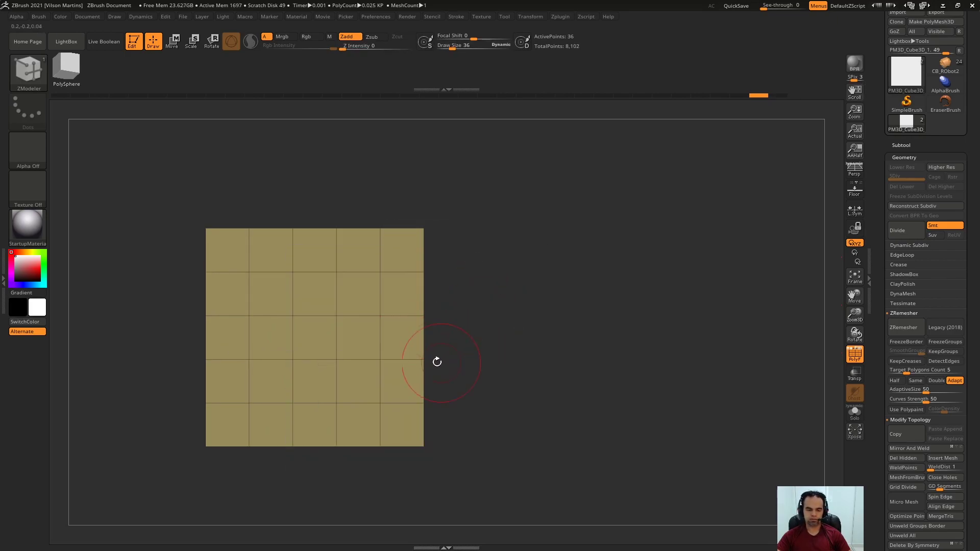
pyautogui.press('space')
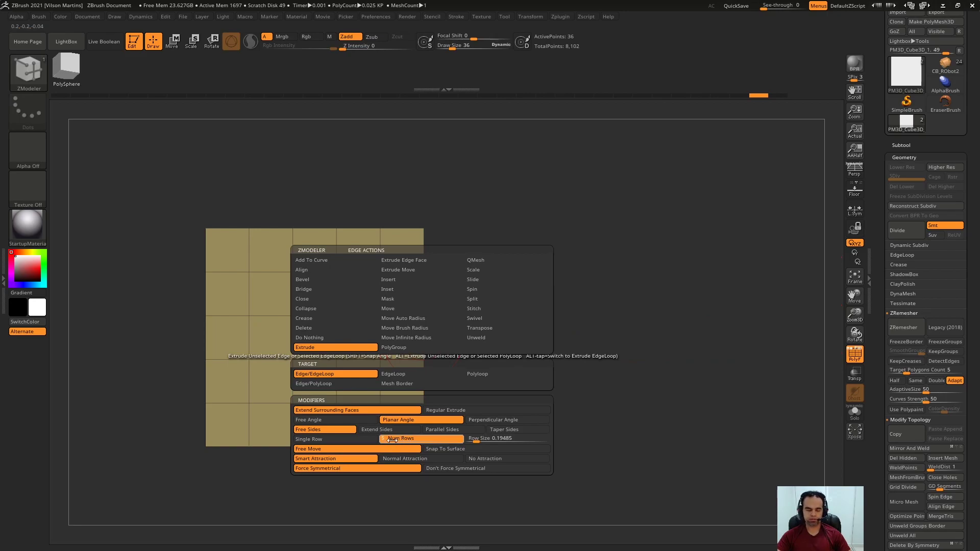
pyautogui.press('space')
pyautogui.moveTo(486, 337); pyautogui.dragTo(720, 339)
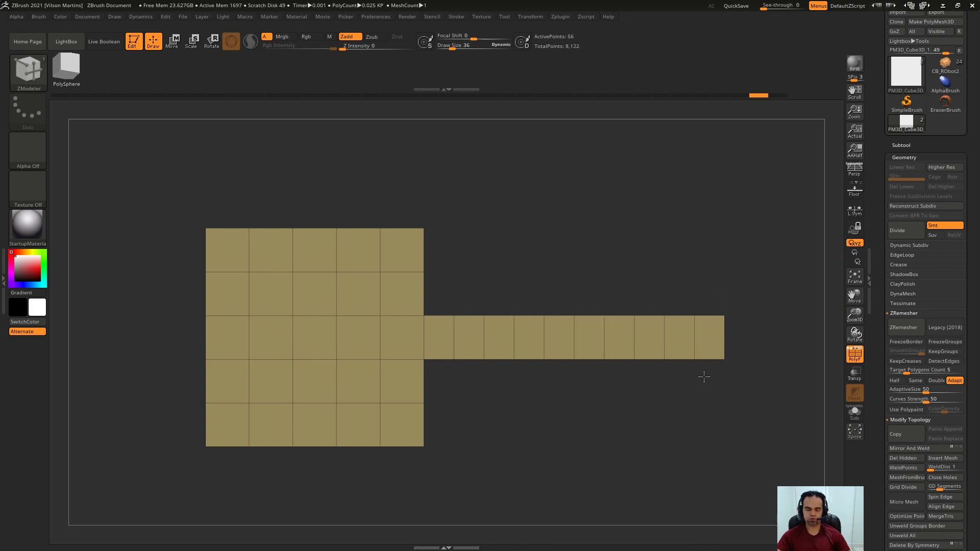
pyautogui.moveTo(704, 377); pyautogui.dragTo(751, 323)
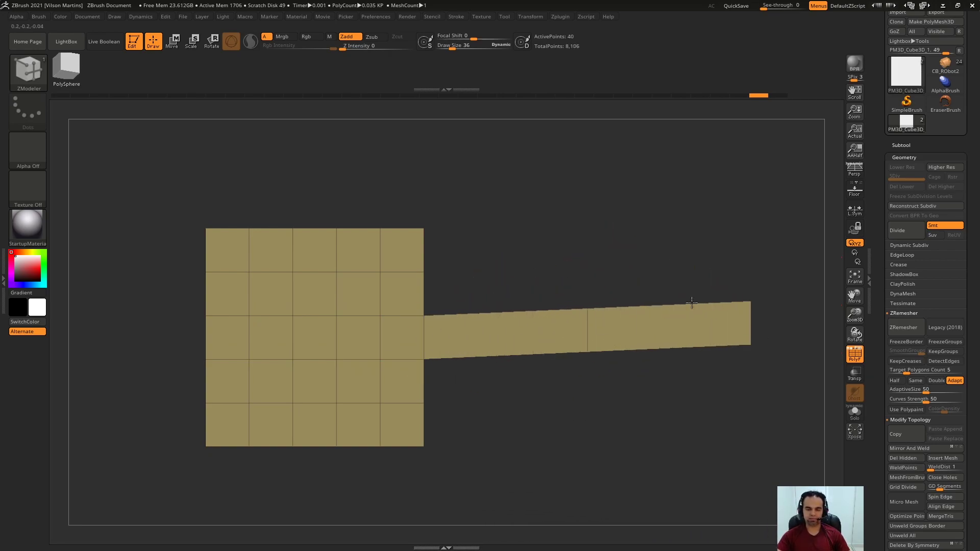
# - Try extruding the middle side border edge into a longer two-row strip, undo it, and return the rows modifier to Single Row
pyautogui.hotkey('ctrl', 'z')
pyautogui.moveTo(442, 335); pyautogui.dragTo(789, 335)
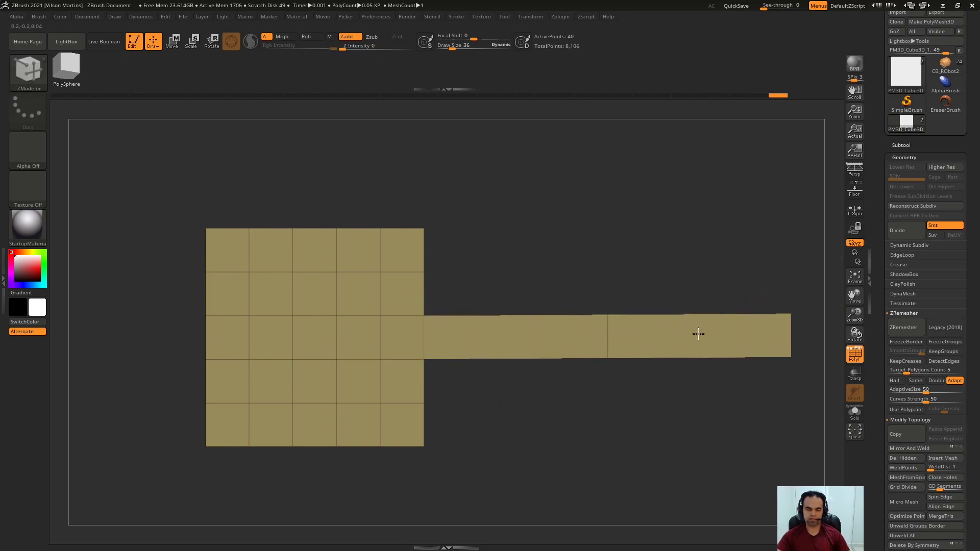
pyautogui.moveTo(727, 342); pyautogui.dragTo(696, 359)
pyautogui.hotkey('ctrl', 'z')
pyautogui.moveTo(560, 282); pyautogui.dragTo(503, 317)
# - Toggle Snap To Surface, return to Free Move, and try extruding the side border edges in different directions, undoing each attempt
pyautogui.press('space')
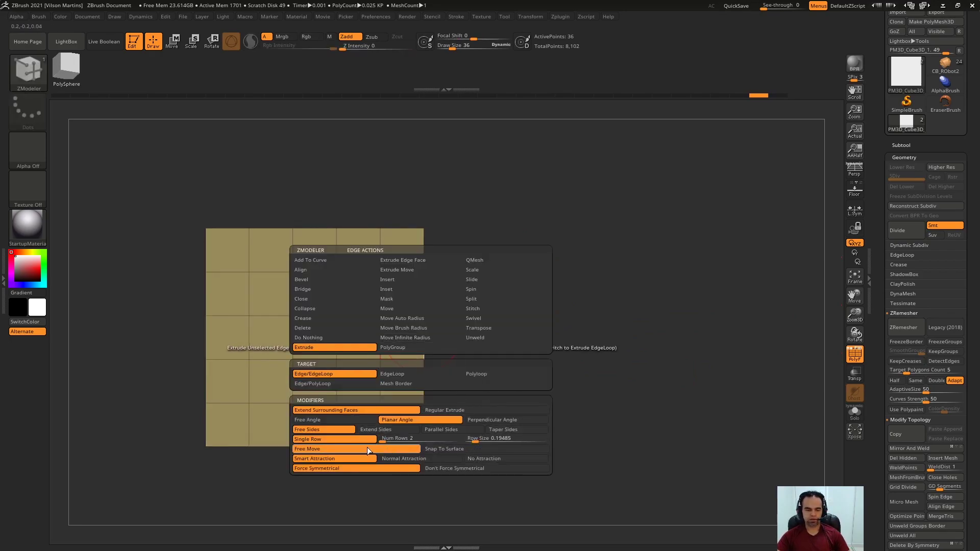
pyautogui.click(449, 449)
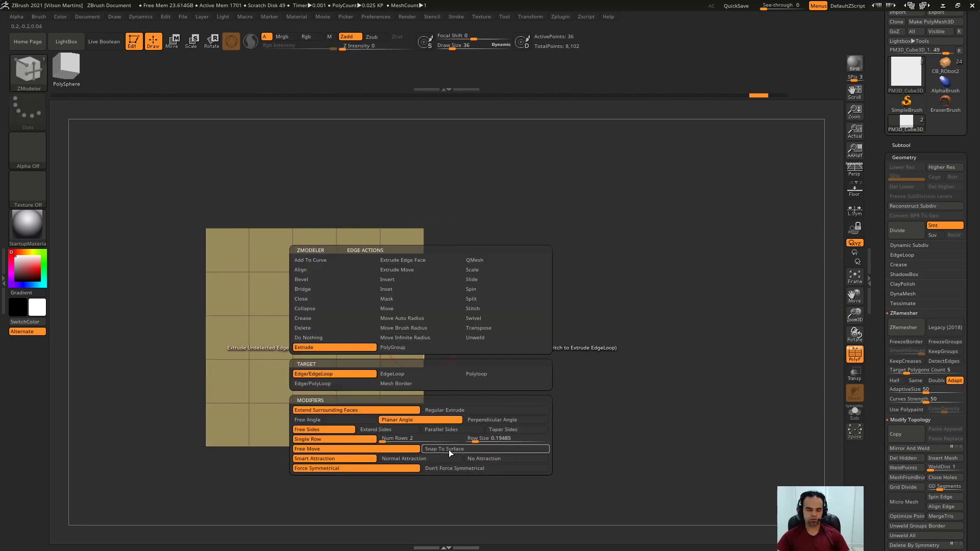
pyautogui.click(409, 451)
pyautogui.moveTo(617, 361); pyautogui.dragTo(482, 356)
pyautogui.moveTo(450, 327); pyautogui.dragTo(745, 196)
pyautogui.hotkey('ctrl', 'z')
pyautogui.moveTo(429, 298); pyautogui.dragTo(723, 329)
pyautogui.hotkey('ctrl', 'z')
# - Show the hidden sphere subtool behind the plane and project the plane onto its surface with ProjectAll
pyautogui.keyDown('alt'); pyautogui.moveTo(600, 228); pyautogui.dragTo(619, 249); pyautogui.keyUp('alt')
pyautogui.press('space')
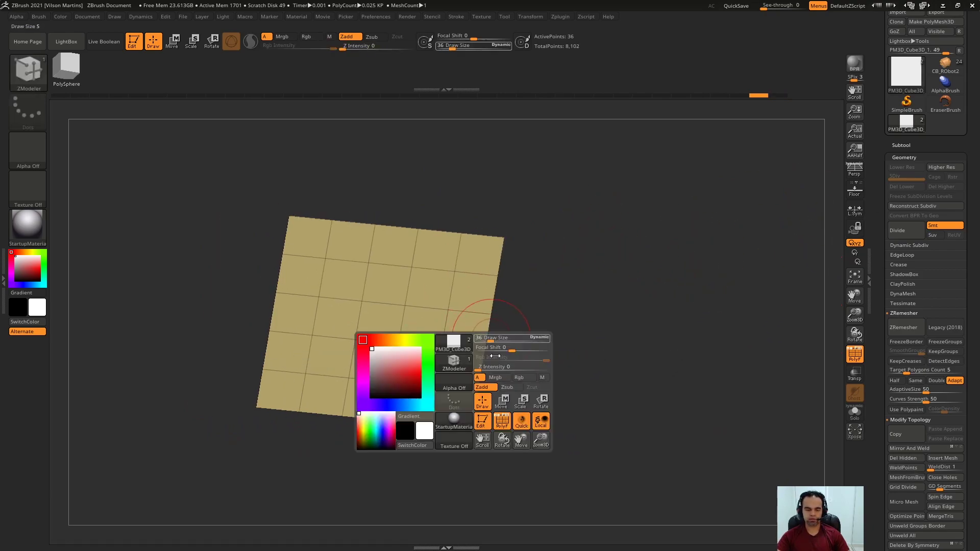
pyautogui.press('space')
pyautogui.click(495, 453)
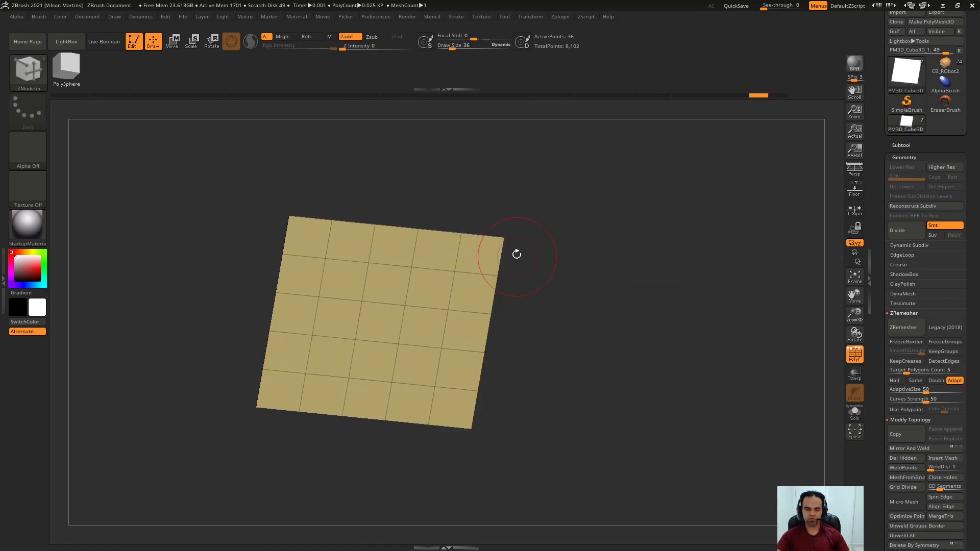
pyautogui.moveTo(465, 215); pyautogui.dragTo(348, 302)
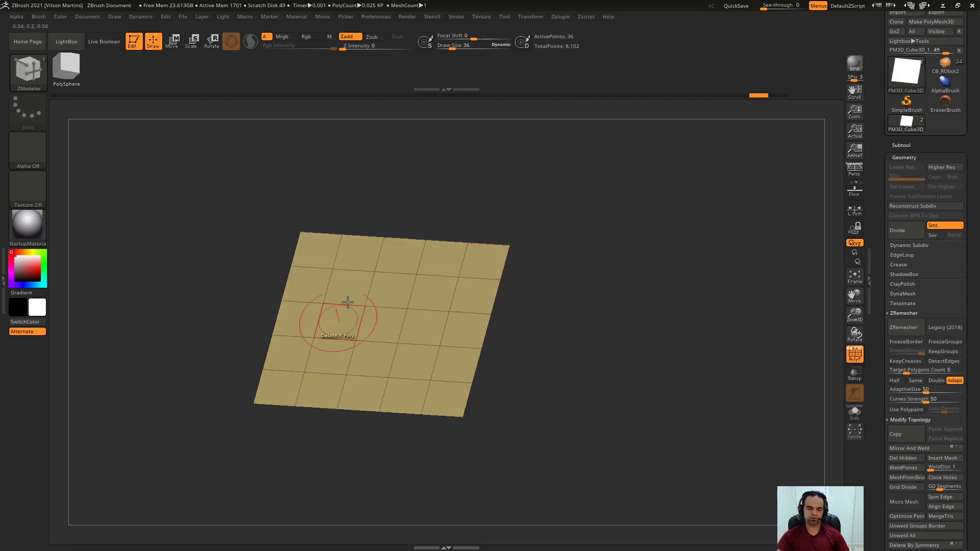
pyautogui.click(902, 145)
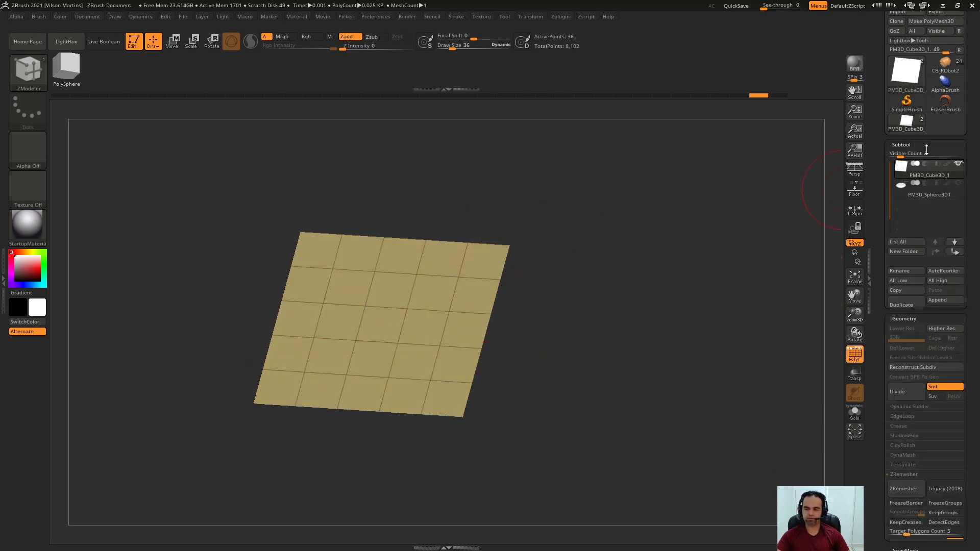
pyautogui.click(958, 183)
pyautogui.moveTo(680, 215); pyautogui.dragTo(817, 286)
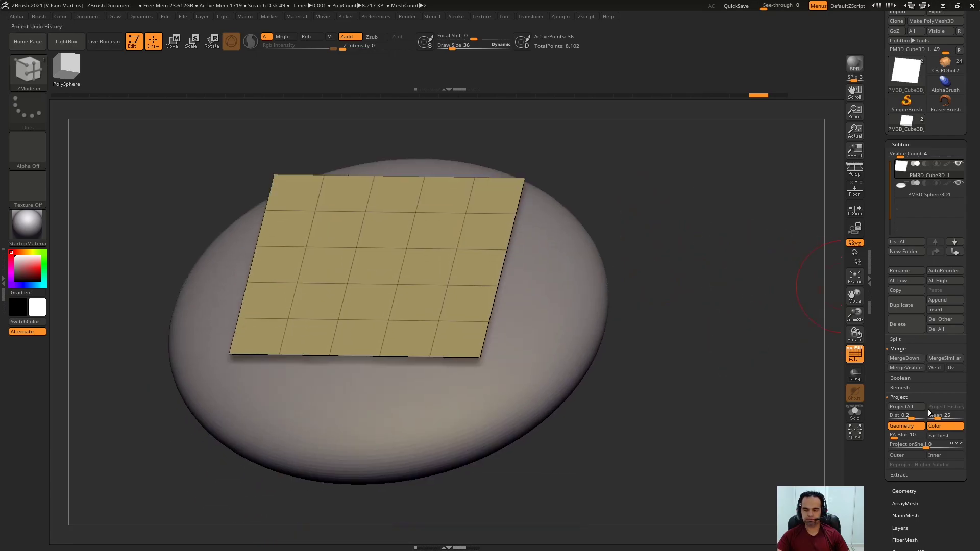
pyautogui.click(903, 408)
# - Turn on subtool transparency and switch Ghost off so the plane and sphere display together
pyautogui.moveTo(710, 355); pyautogui.dragTo(669, 287)
pyautogui.hotkey('shift', 't')
pyautogui.moveTo(759, 282); pyautogui.dragTo(762, 315)
pyautogui.click(855, 393)
# - Extrude the projected plane's middle side border edge outward twice into a two-face strip over the sphere
pyautogui.moveTo(703, 304); pyautogui.dragTo(545, 340)
pyautogui.press('space')
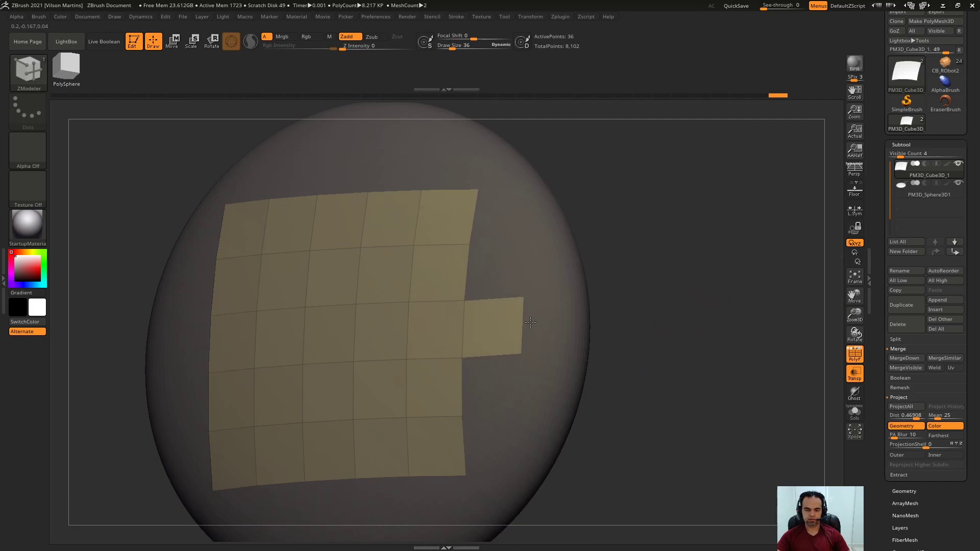
pyautogui.moveTo(635, 325); pyautogui.dragTo(576, 324)
pyautogui.moveTo(656, 317); pyautogui.dragTo(581, 320)
pyautogui.moveTo(769, 289); pyautogui.dragTo(732, 292)
pyautogui.hotkey('ctrl', 'z')
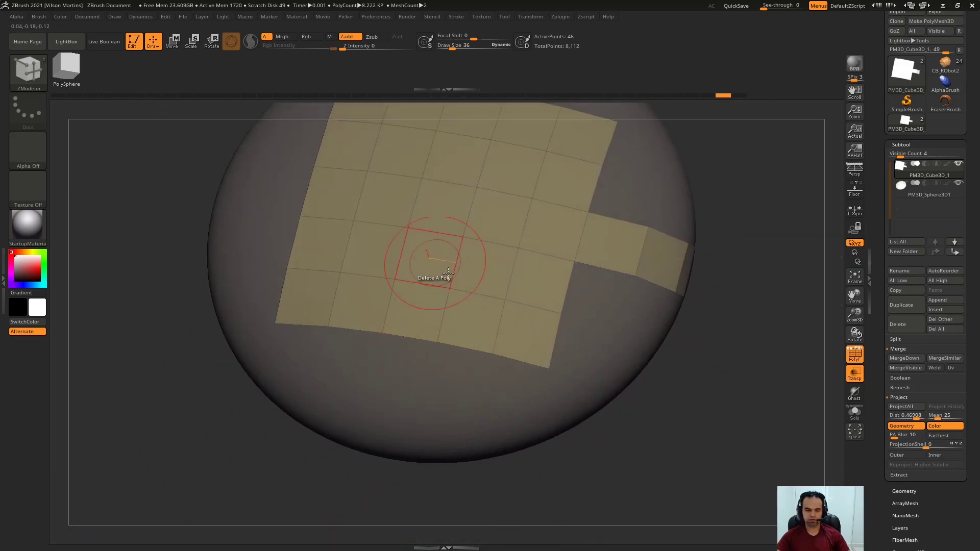
# - Try extruding the plane's lower border edge loop outward over the sphere and undo the last row
pyautogui.moveTo(453, 345); pyautogui.dragTo(442, 394)
pyautogui.moveTo(468, 484); pyautogui.dragTo(456, 434)
pyautogui.keyDown('shift'); pyautogui.moveTo(463, 375); pyautogui.dragTo(459, 426); pyautogui.keyUp('shift')
pyautogui.hotkey('ctrl', 'z')
# - Switch the sides modifier to Taper Sides and extrude the lower border edge loop outward over the sphere
pyautogui.press('space')
pyautogui.click(569, 430)
pyautogui.moveTo(471, 375)
pyautogui.mouseDown()
pyautogui.moveTo(456, 398)
pyautogui.moveTo(498, 414)
pyautogui.mouseUp()
pyautogui.moveTo(496, 420)
pyautogui.mouseDown(button='right')
pyautogui.moveTo(457, 404)
pyautogui.moveTo(643, 391)
pyautogui.moveTo(409, 455)
pyautogui.mouseUp(button='right')
pyautogui.hotkey('ctrl', 'z')
pyautogui.keyDown('alt'); pyautogui.moveTo(408, 455); pyautogui.dragTo(514, 366, button='right'); pyautogui.keyUp('alt')
# - Undo all test extrusions made from the projected plane's side and lower borders
pyautogui.press('space')
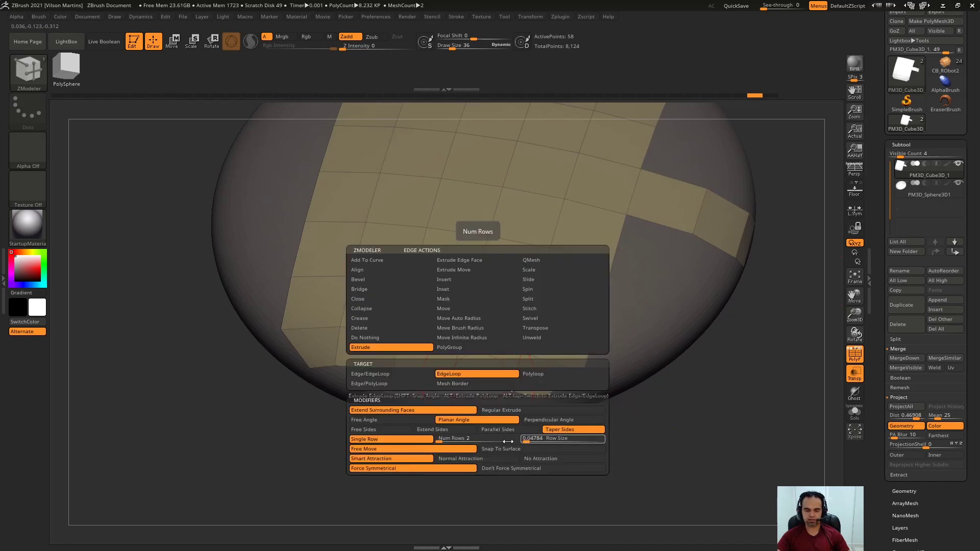
pyautogui.keyDown('ctrl'); pyautogui.moveTo(713, 362); pyautogui.dragTo(642, 413, button='right'); pyautogui.keyUp('ctrl')
pyautogui.keyDown('ctrl'); pyautogui.moveTo(643, 413); pyautogui.dragTo(602, 434, button='right'); pyautogui.keyUp('ctrl')
pyautogui.keyDown('ctrl'); pyautogui.moveTo(679, 424); pyautogui.dragTo(690, 323, button='right'); pyautogui.keyUp('ctrl')
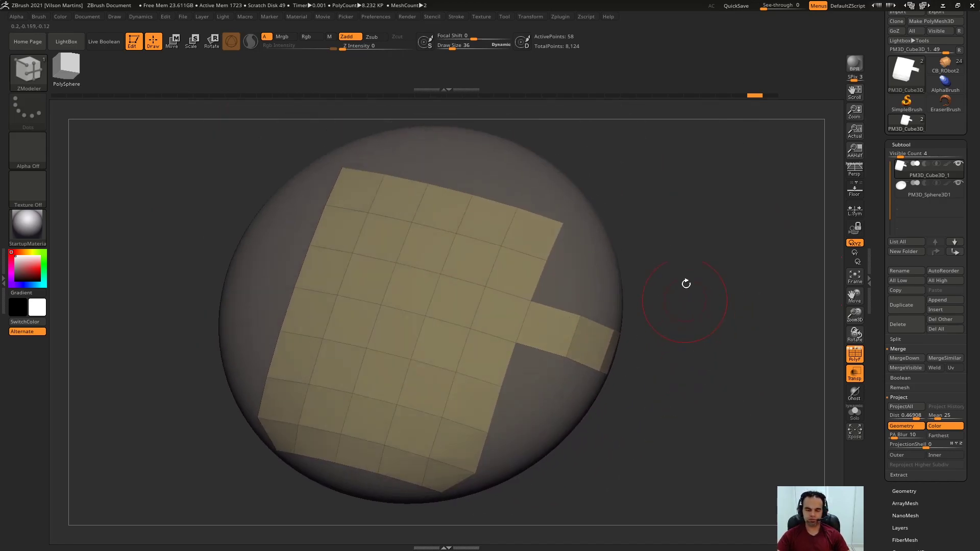
pyautogui.hotkey('ctrl', 'z')
pyautogui.hotkey('ctrl', 'z')
pyautogui.hotkey('ctrl', 'z')
pyautogui.hotkey('ctrl', 'z')
pyautogui.hotkey('ctrl', 'z')
pyautogui.hotkey('ctrl', 'z')
pyautogui.hotkey('ctrl', 'z')
# - Try extruding the projected plane's side border edge loop outward with Taper Sides and undo it
pyautogui.keyDown('alt'); pyautogui.moveTo(711, 280); pyautogui.dragTo(674, 322, button='right'); pyautogui.keyUp('alt')
pyautogui.press('space')
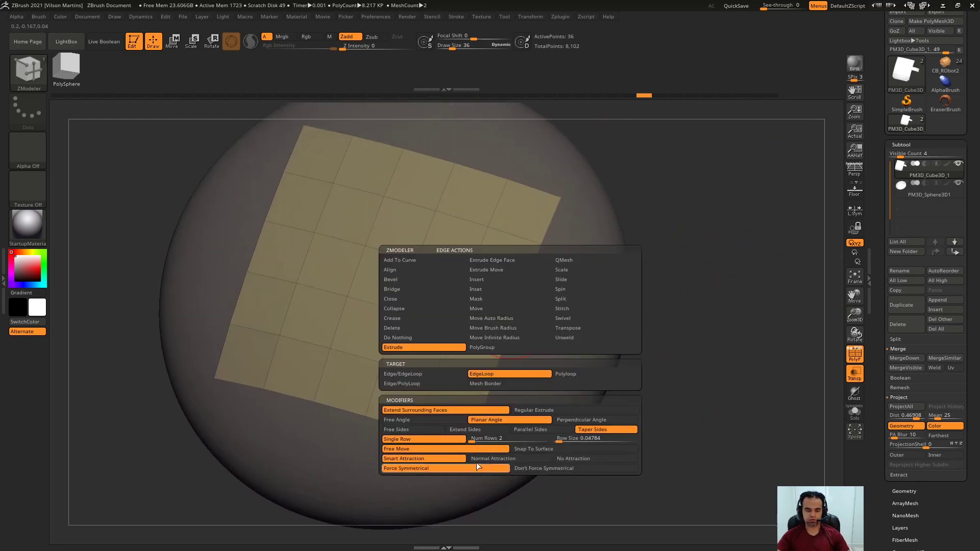
pyautogui.keyDown('alt'); pyautogui.moveTo(659, 261); pyautogui.dragTo(620, 270, button='right'); pyautogui.keyUp('alt')
pyautogui.moveTo(474, 332); pyautogui.dragTo(556, 355)
pyautogui.hotkey('ctrl', 'z')
# - Set the modifiers to Free Sides and Free Angle, switch the target to Edge/EdgeLoop, and extrude the middle side border edge outward
pyautogui.press('space')
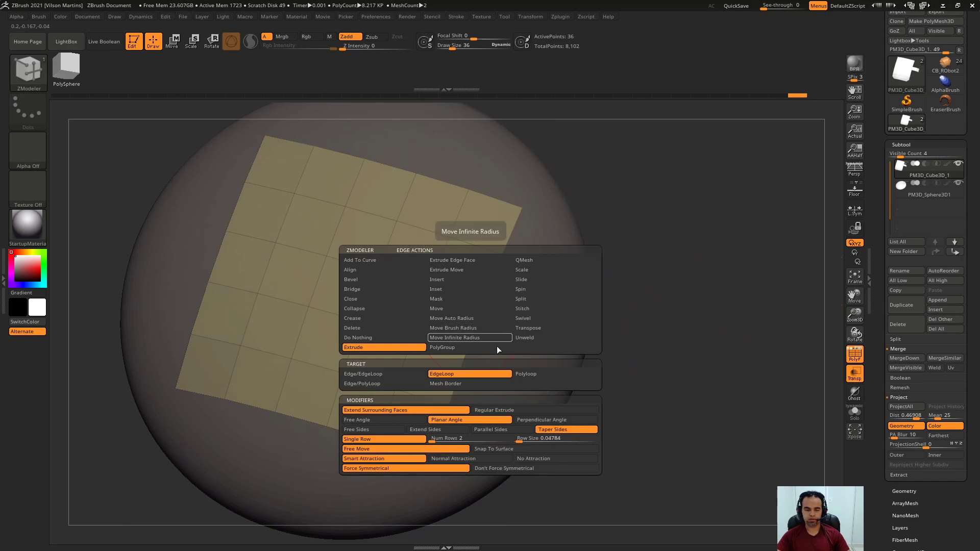
pyautogui.click(381, 428)
pyautogui.click(387, 421)
pyautogui.moveTo(537, 382); pyautogui.dragTo(468, 338, button='right')
pyautogui.moveTo(468, 338); pyautogui.dragTo(446, 334, button='right')
pyautogui.moveTo(426, 317); pyautogui.dragTo(526, 366)
pyautogui.hotkey('ctrl', 'z')
pyautogui.press('shift')
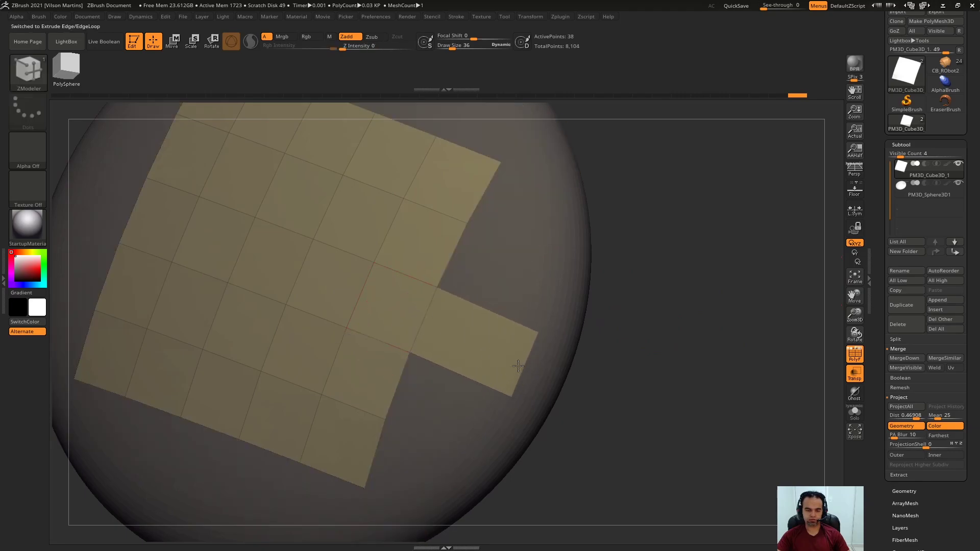
pyautogui.moveTo(627, 358); pyautogui.dragTo(670, 306, button='right')
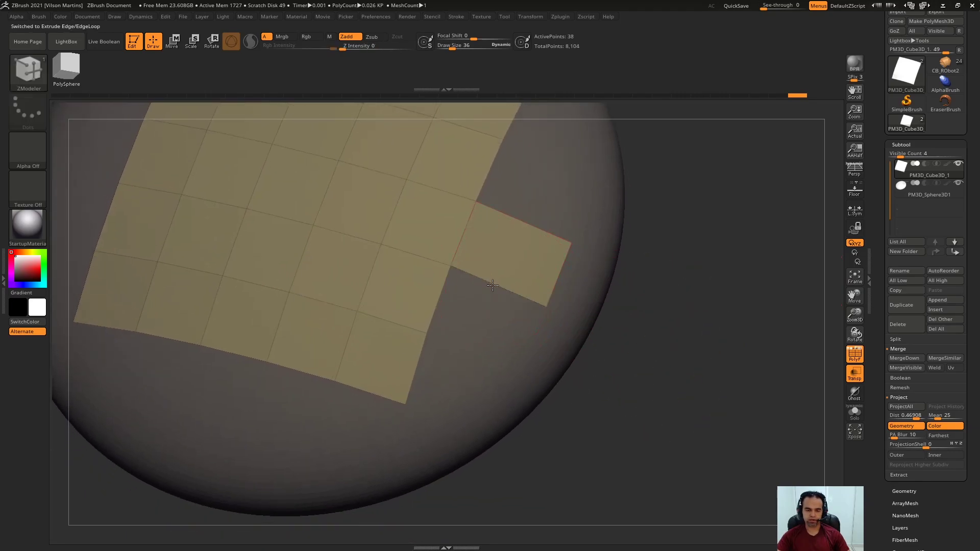
# - Extrude the two side border edges below the new face outward so they join it in a three-face column
pyautogui.moveTo(476, 349)
pyautogui.mouseDown()
pyautogui.moveTo(486, 333)
pyautogui.moveTo(448, 342)
pyautogui.moveTo(464, 349)
pyautogui.mouseUp()
pyautogui.hotkey('ctrl', 'z')
pyautogui.moveTo(568, 397)
pyautogui.mouseDown()
pyautogui.moveTo(545, 410)
pyautogui.moveTo(575, 395)
pyautogui.mouseUp()
pyautogui.press('space')
pyautogui.moveTo(484, 287); pyautogui.dragTo(460, 349)
pyautogui.moveTo(466, 358); pyautogui.dragTo(455, 354, button='right')
pyautogui.moveTo(455, 354); pyautogui.dragTo(427, 416)
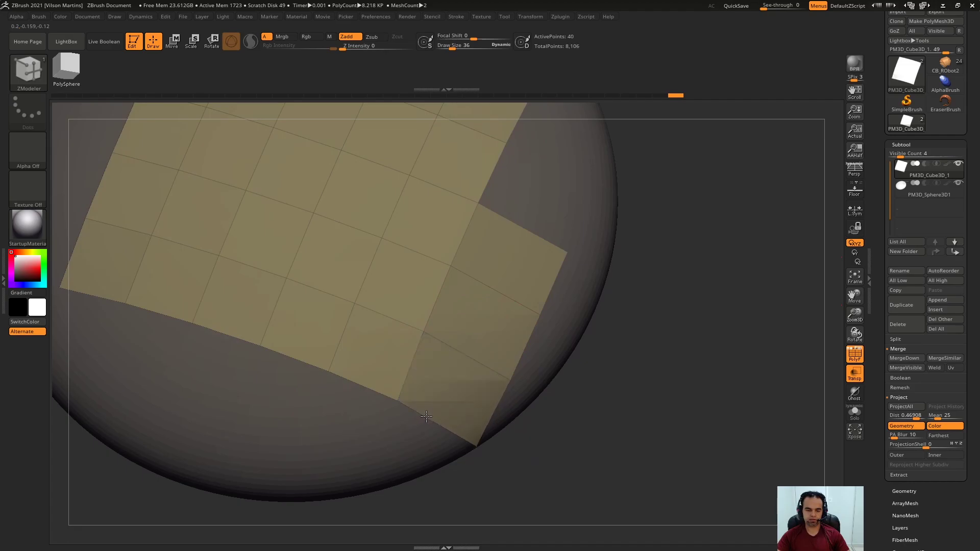
# - Try extruding the exposed end edge of the three-face column into the notch beside it, undoing and repeating the attempt
pyautogui.moveTo(631, 440); pyautogui.dragTo(547, 531, button='right')
pyautogui.rightClick(476, 360)
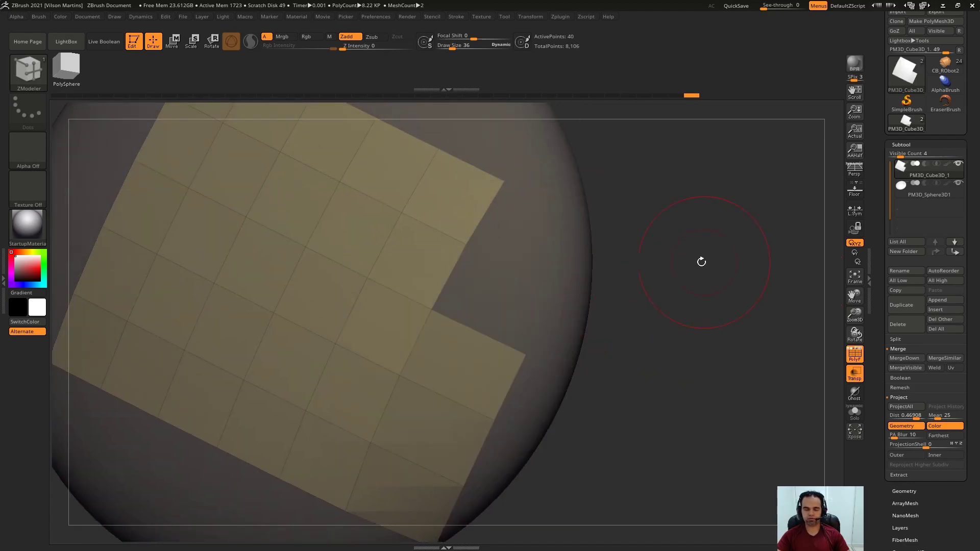
pyautogui.moveTo(700, 260); pyautogui.dragTo(464, 363, button='right')
pyautogui.moveTo(464, 363); pyautogui.dragTo(502, 307)
pyautogui.hotkey('ctrl', 'z')
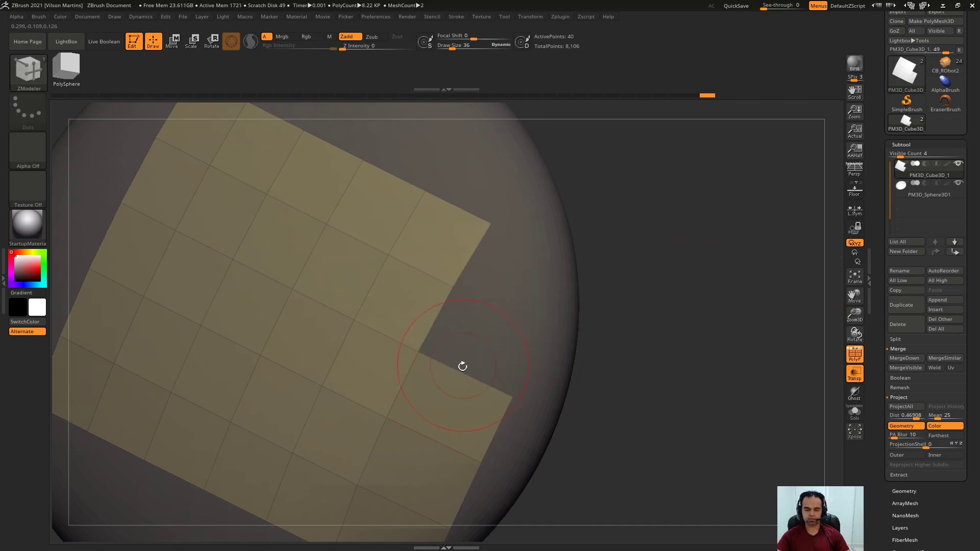
pyautogui.press('space')
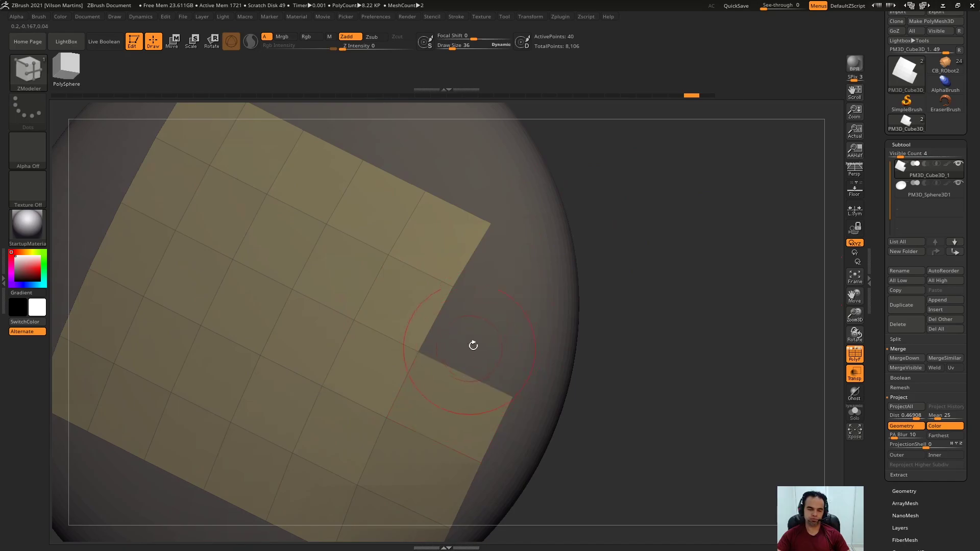
pyautogui.moveTo(463, 358); pyautogui.dragTo(516, 316)
pyautogui.hotkey('ctrl', 'z')
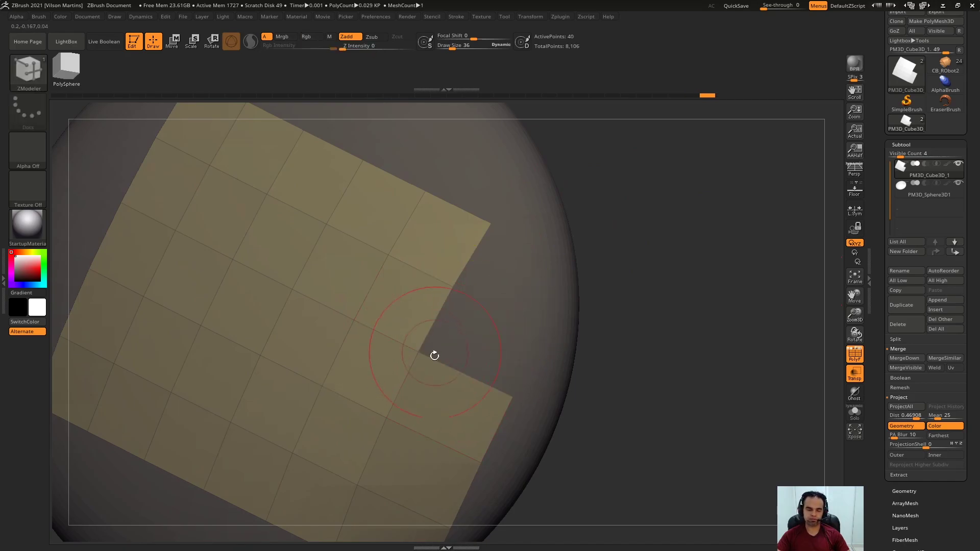
pyautogui.press('space')
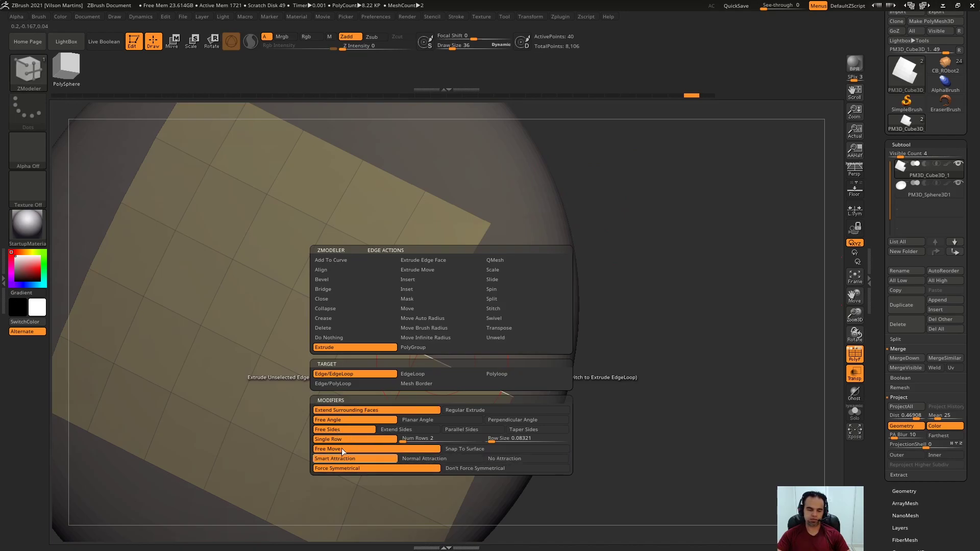
pyautogui.moveTo(485, 381); pyautogui.dragTo(506, 307)
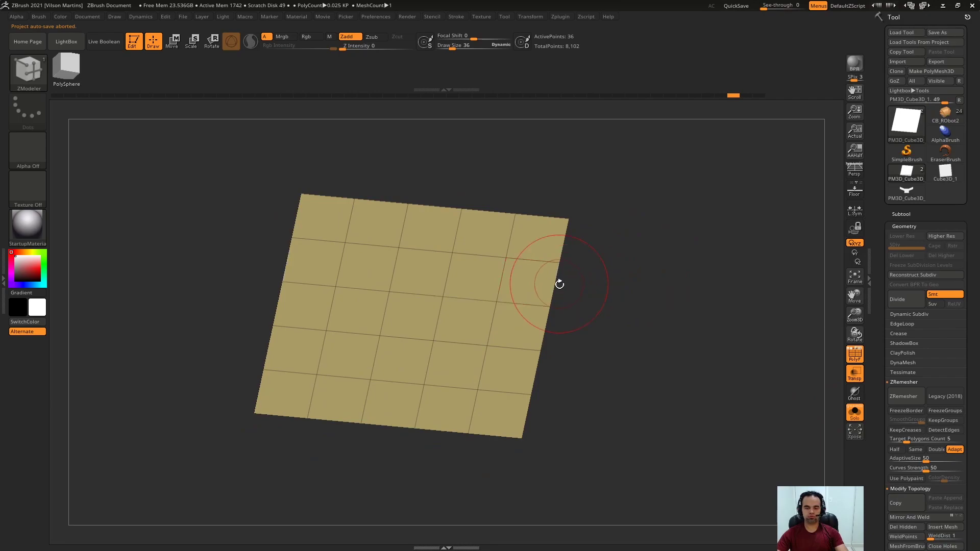
# - Try extruding the plane's uppermost side border edge outward on both sides with Force Symmetrical, and undo it
pyautogui.press('space')
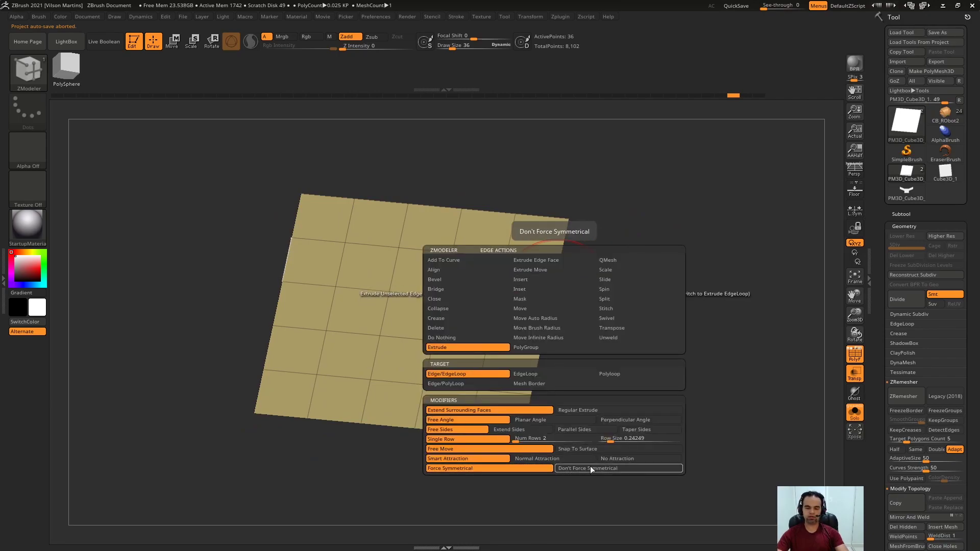
pyautogui.keyDown('shift'); pyautogui.moveTo(630, 183); pyautogui.dragTo(700, 210); pyautogui.keyUp('shift')
pyautogui.hotkey('ctrl', 'z')
pyautogui.hotkey('ctrl', 'z')
pyautogui.keyDown('alt'); pyautogui.moveTo(622, 243); pyautogui.dragTo(621, 227); pyautogui.keyUp('alt')
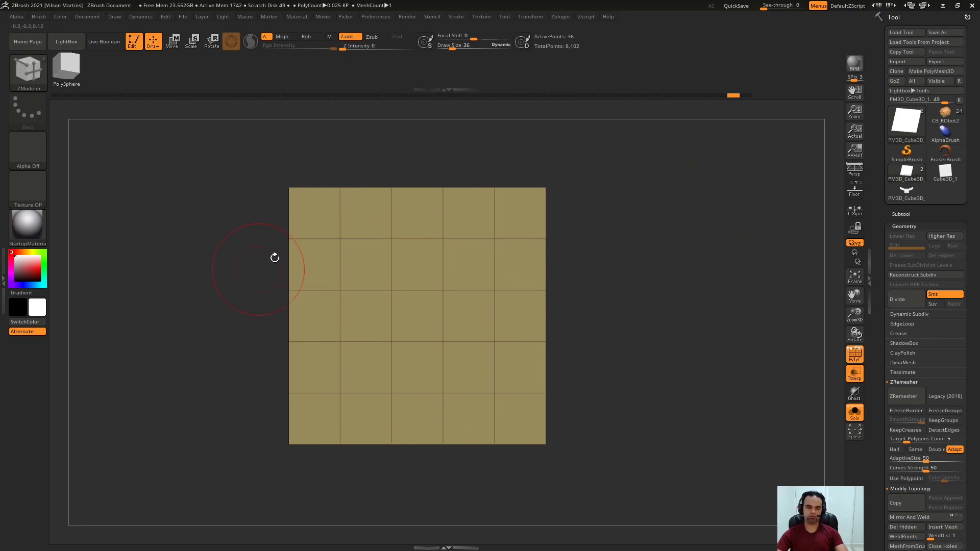
pyautogui.press('space')
pyautogui.keyDown('alt'); pyautogui.moveTo(564, 230); pyautogui.dragTo(650, 203); pyautogui.keyUp('alt')
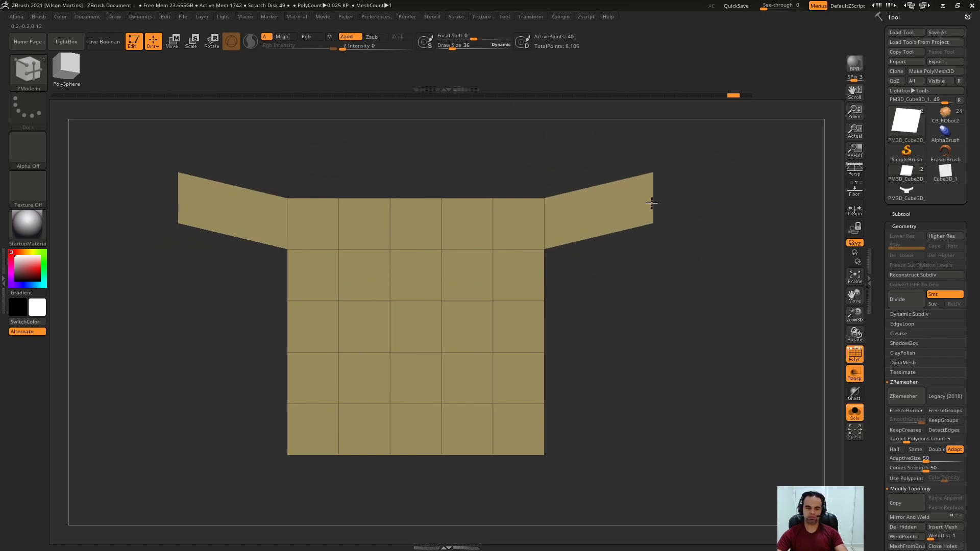
pyautogui.hotkey('ctrl', 'z')
# - Mask all but the leftmost face column and move the unmasked border slightly inward to make the plane asymmetrical
pyautogui.keyDown('ctrl'); pyautogui.moveTo(307, 159); pyautogui.dragTo(253, 483); pyautogui.keyUp('ctrl')
pyautogui.keyDown('ctrl'); pyautogui.click(234, 444); pyautogui.keyUp('ctrl')
pyautogui.keyDown('ctrl'); pyautogui.moveTo(323, 165); pyautogui.dragTo(197, 509); pyautogui.keyUp('ctrl')
pyautogui.keyDown('ctrl'); pyautogui.click(208, 407); pyautogui.keyUp('ctrl')
pyautogui.press('w')
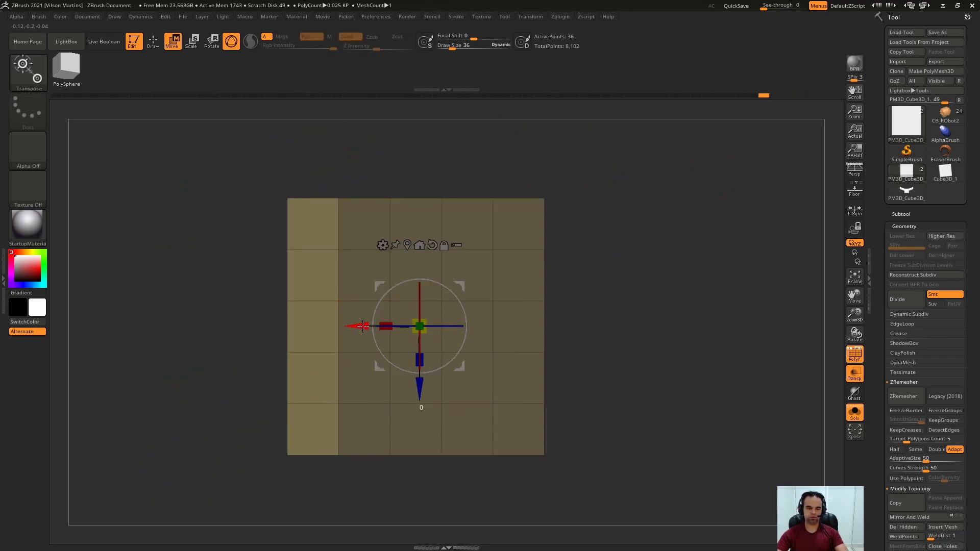
pyautogui.moveTo(362, 326); pyautogui.dragTo(372, 326)
pyautogui.press('q')
pyautogui.keyDown('ctrl'); pyautogui.moveTo(594, 228); pyautogui.dragTo(599, 235); pyautogui.keyUp('ctrl')
pyautogui.press('space')
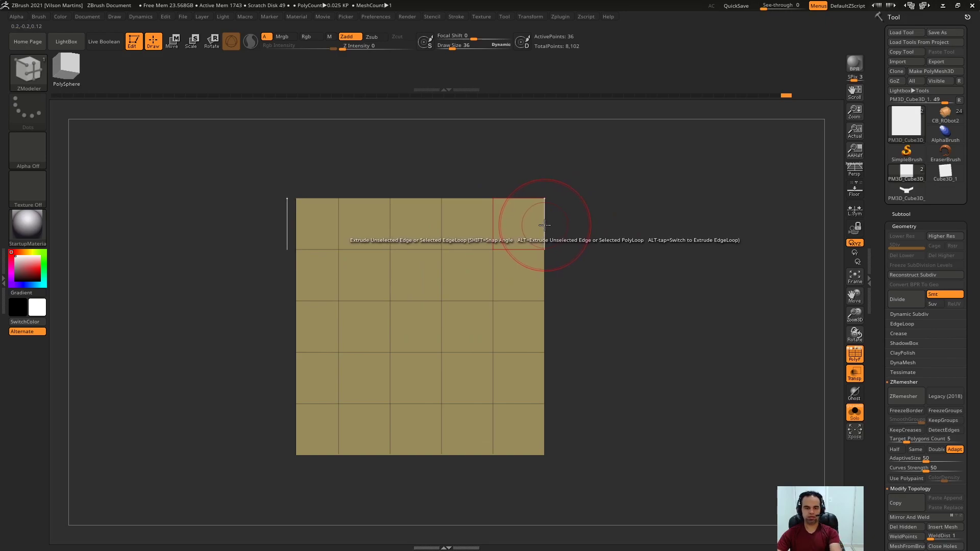
pyautogui.press('Print')
pyautogui.moveTo(397, 224); pyautogui.dragTo(322, 220)
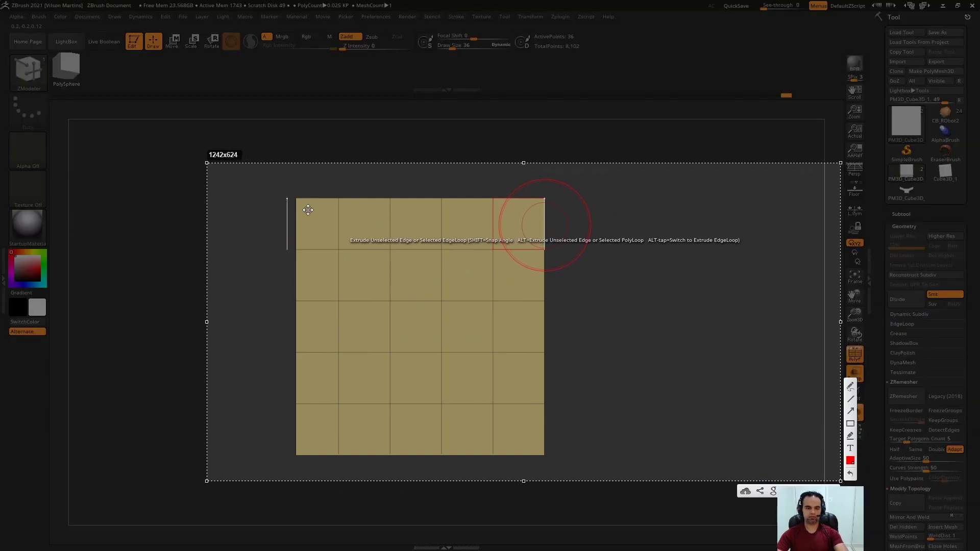
pyautogui.press('Escape')
# - Try extruding the upper four side border edges outward one after another with Force Symmetrical, and undo them all
pyautogui.moveTo(542, 213); pyautogui.dragTo(618, 215)
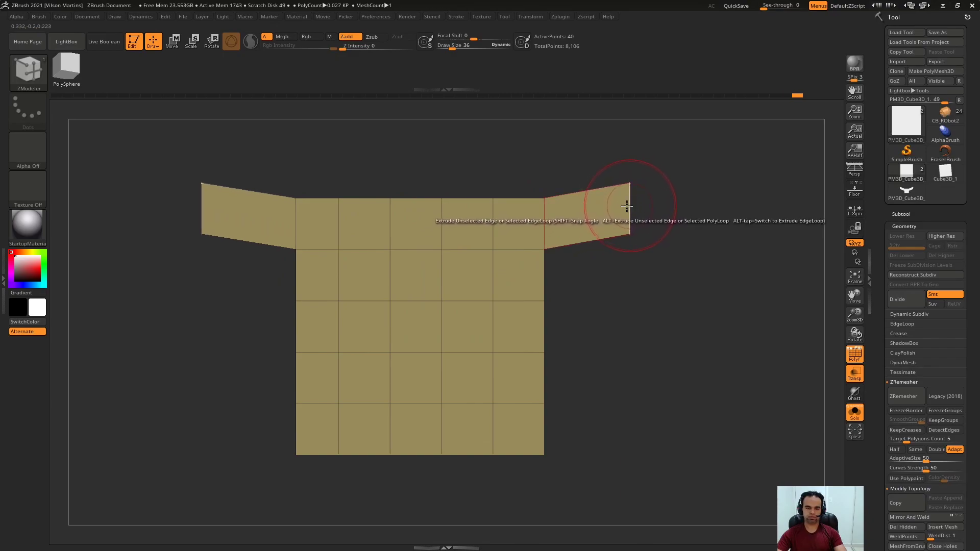
pyautogui.moveTo(551, 276); pyautogui.dragTo(628, 271)
pyautogui.moveTo(550, 325); pyautogui.dragTo(633, 329)
pyautogui.moveTo(547, 382); pyautogui.dragTo(614, 378)
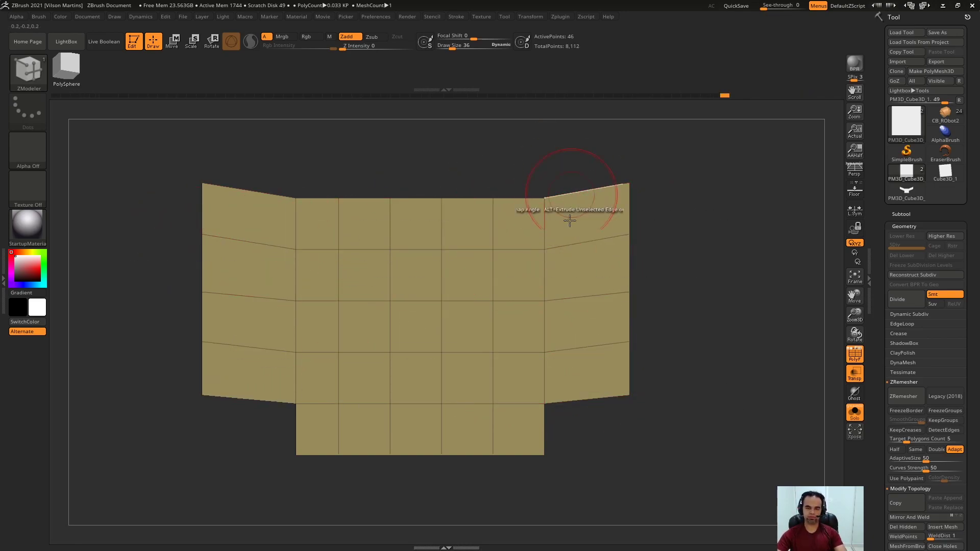
pyautogui.hotkey('ctrl', 'z')
pyautogui.hotkey('ctrl', 'z')
pyautogui.hotkey('ctrl', 'z')
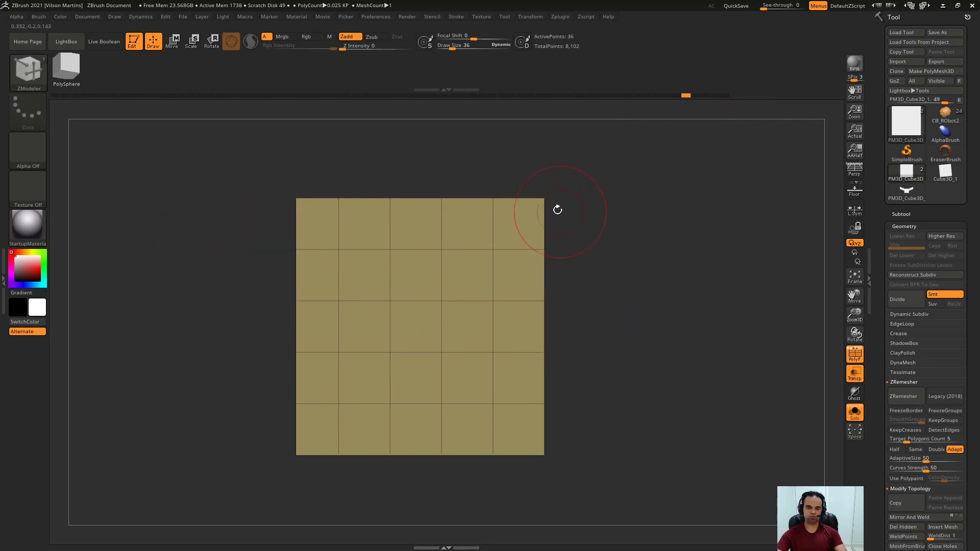
# - Switch to Don't Force Symmetrical and extrude the upper three side border edges outward one after another
pyautogui.rightClick(542, 225)
pyautogui.moveTo(545, 224); pyautogui.dragTo(656, 204)
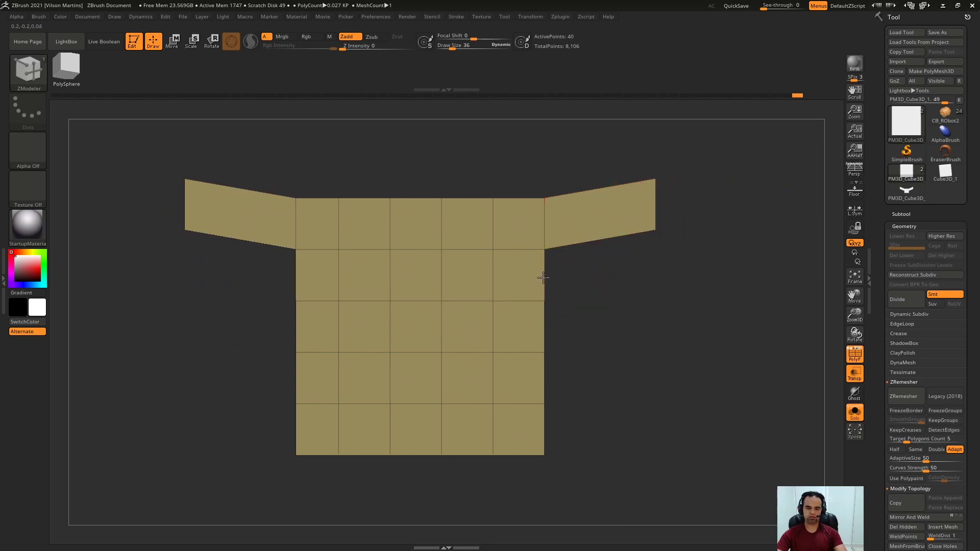
pyautogui.moveTo(543, 278); pyautogui.dragTo(653, 275)
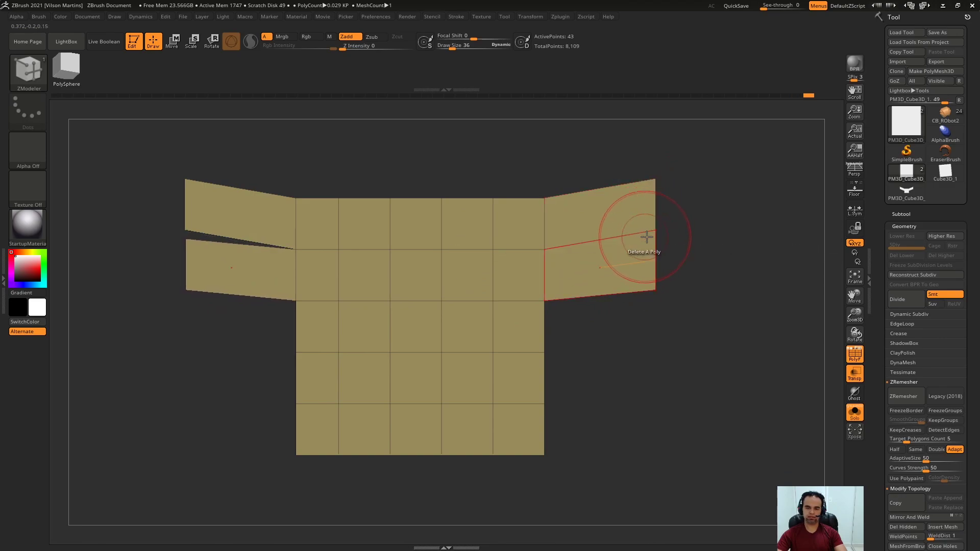
pyautogui.moveTo(547, 322); pyautogui.dragTo(652, 318)
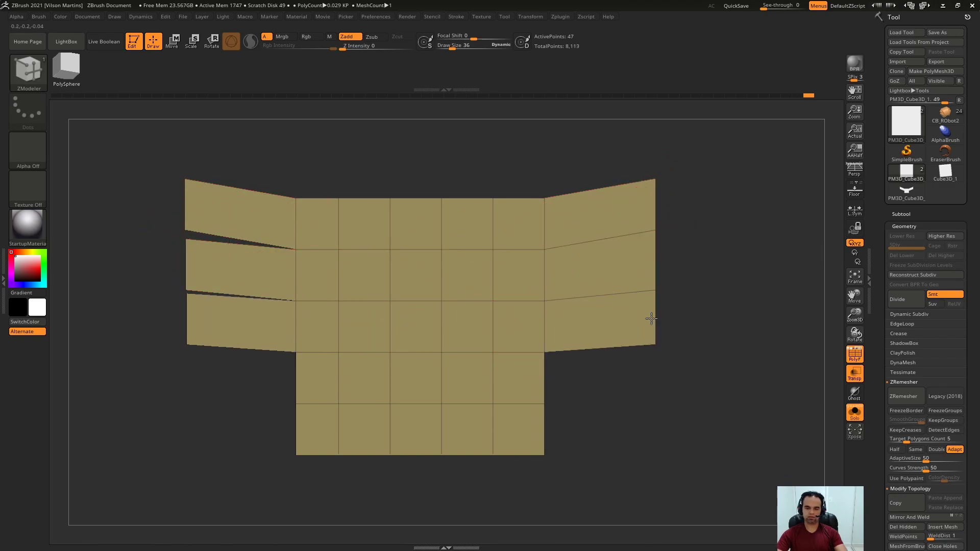
# - Undo the three side edge extrusions and set the edge Extrude modifier back to Force Symmetrical
pyautogui.hotkey('ctrl', 'z')
pyautogui.hotkey('ctrl', 'z')
pyautogui.hotkey('ctrl', 'z')
pyautogui.press('space')
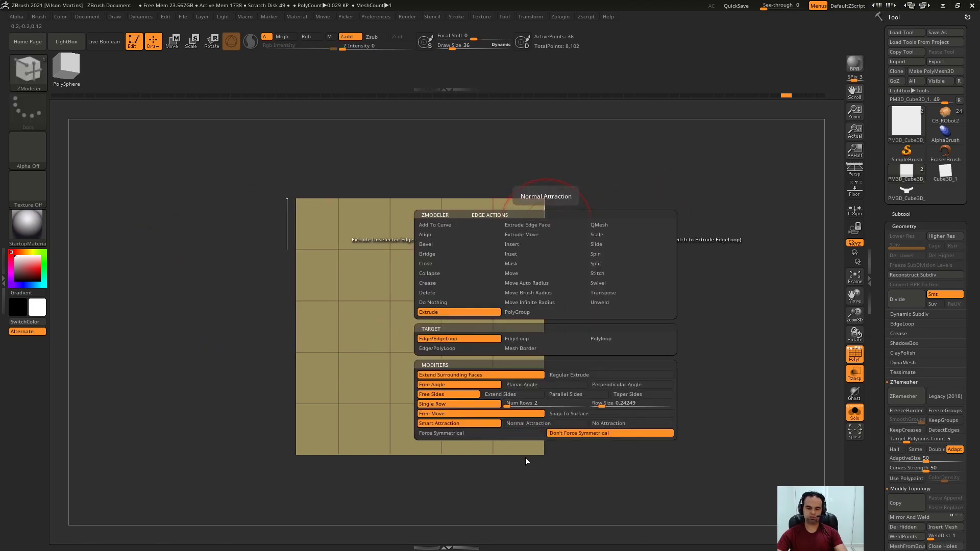
pyautogui.click(475, 436)
pyautogui.click(572, 435)
pyautogui.click(515, 435)
pyautogui.moveTo(614, 266); pyautogui.dragTo(603, 230)
pyautogui.keyDown('ctrl'); pyautogui.moveTo(700, 274); pyautogui.dragTo(669, 230, button='right'); pyautogui.keyUp('ctrl')
pyautogui.moveTo(669, 230); pyautogui.dragTo(642, 221, button='right')
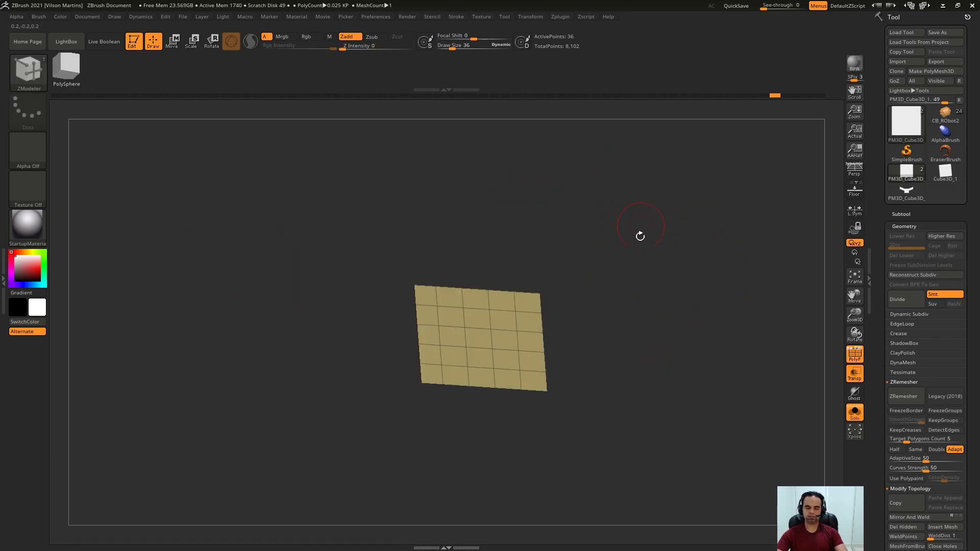
pyautogui.moveTo(642, 220); pyautogui.dragTo(580, 284)
pyautogui.press('space')
pyautogui.press('space')
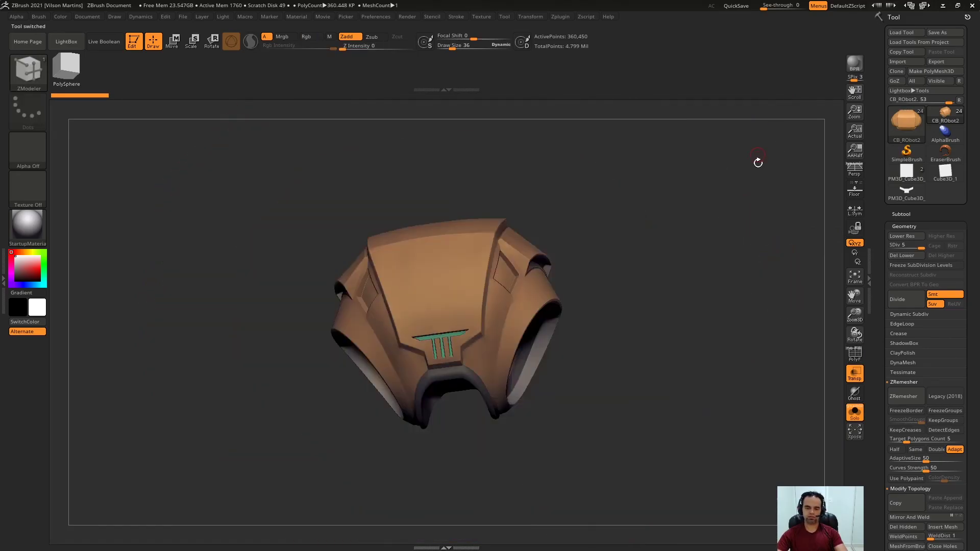
# - Switch to the CB_RObot2 model, hide its polyframe and face its broad front panel
pyautogui.moveTo(757, 161)
pyautogui.mouseDown()
pyautogui.moveTo(679, 212)
pyautogui.moveTo(716, 189)
pyautogui.moveTo(750, 207)
pyautogui.moveTo(383, 324)
pyautogui.moveTo(751, 179)
pyautogui.mouseUp()
pyautogui.hotkey('shift', 'f')
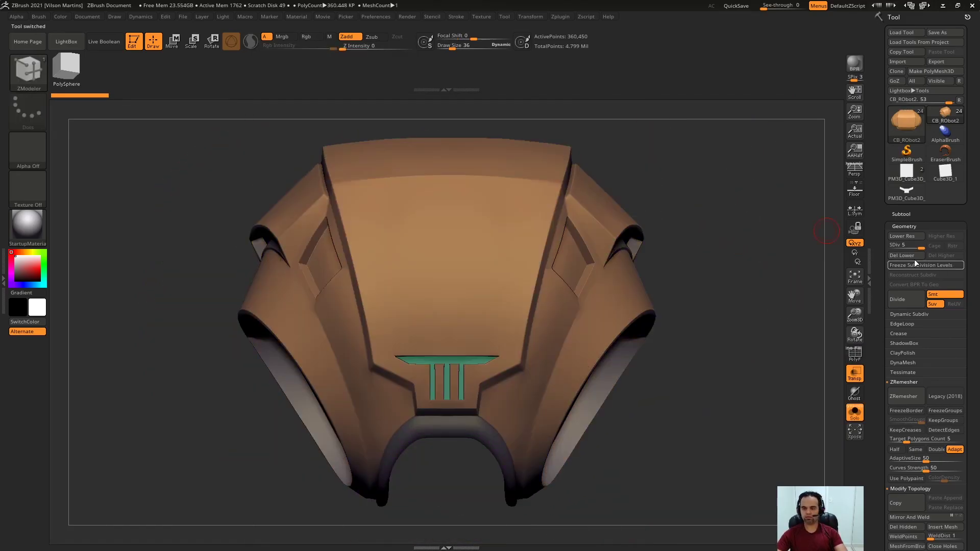
pyautogui.click(914, 262)
pyautogui.moveTo(716, 226)
pyautogui.mouseDown()
pyautogui.moveTo(795, 184)
pyautogui.moveTo(722, 195)
pyautogui.moveTo(736, 185)
pyautogui.moveTo(722, 155)
pyautogui.moveTo(761, 176)
pyautogui.mouseUp()
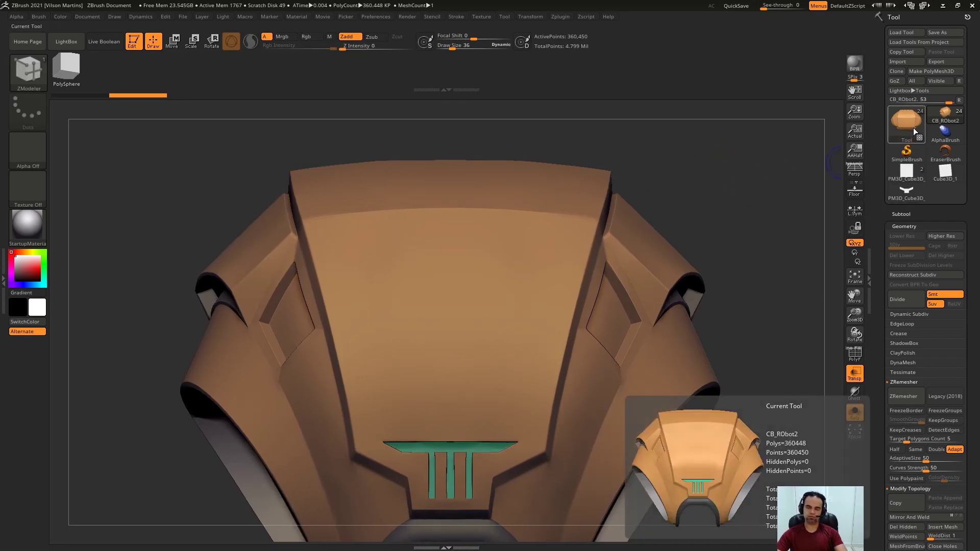
# - Choose the IMM Basic insert brush with its BasicGeo02 cube mesh
pyautogui.press('b')
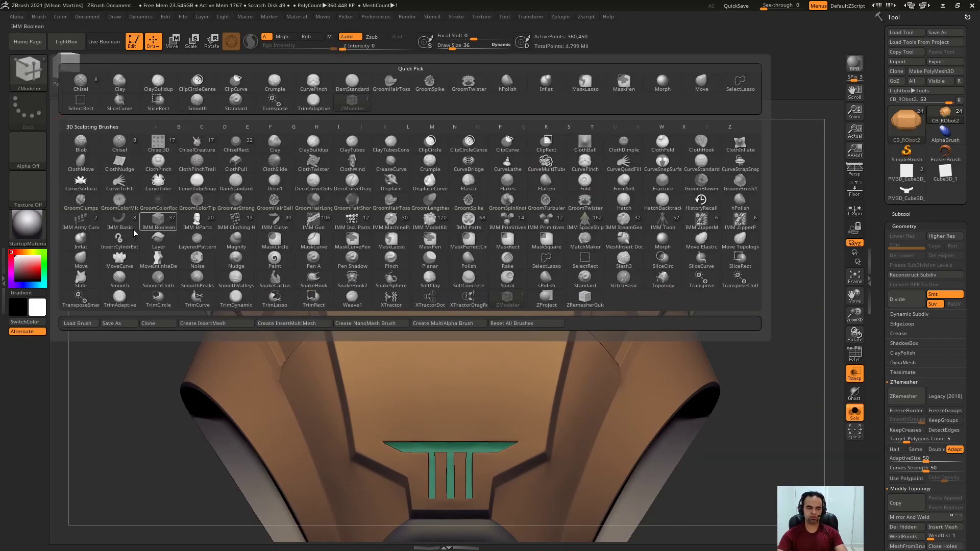
pyautogui.click(120, 223)
pyautogui.click(66, 76)
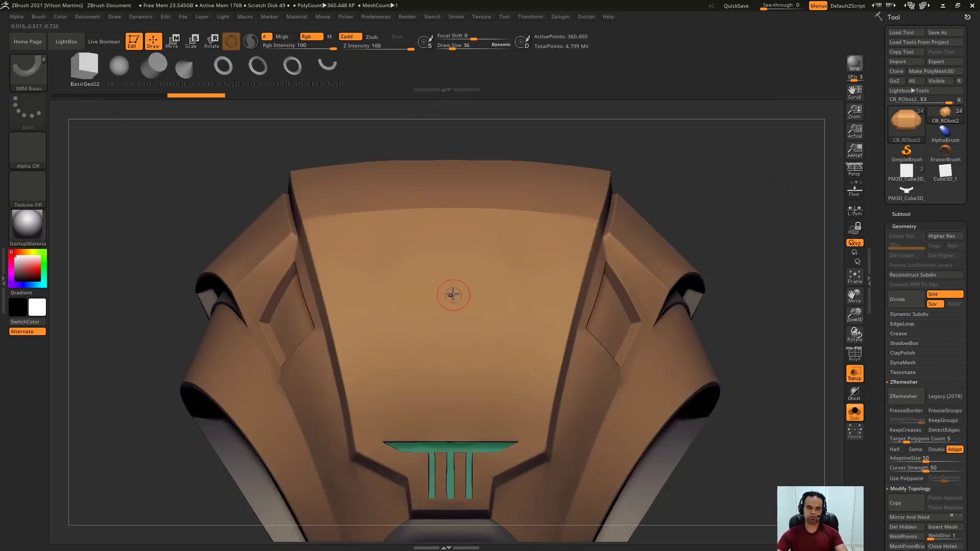
# - Try inserting a cube onto the centre of the robot's front panel, and undo it
pyautogui.moveTo(449, 293); pyautogui.dragTo(499, 254)
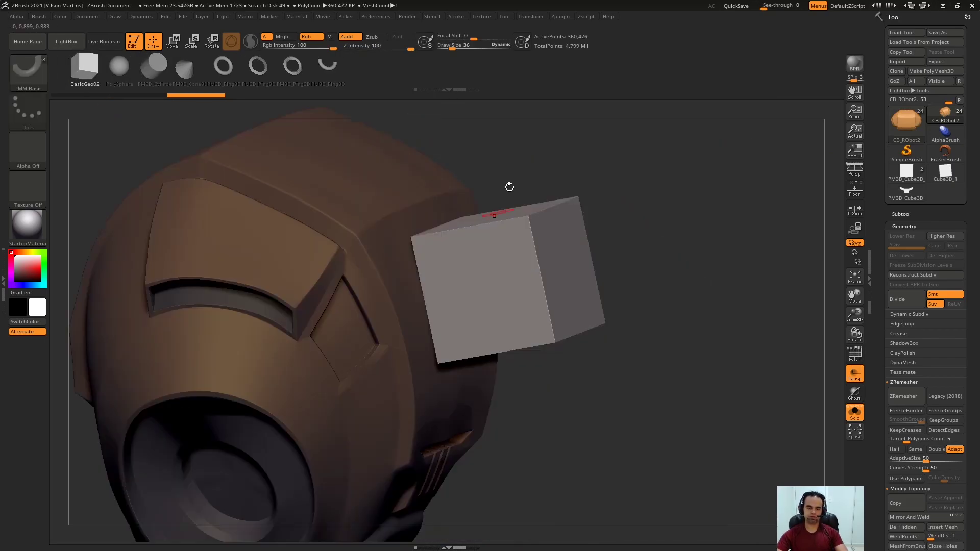
pyautogui.hotkey('shift', 'f')
pyautogui.hotkey('ctrl', 'z')
pyautogui.moveTo(705, 208)
pyautogui.mouseDown()
pyautogui.moveTo(729, 179)
pyautogui.moveTo(715, 210)
pyautogui.mouseUp()
pyautogui.hotkey('shift', 'f')
pyautogui.keyDown('alt'); pyautogui.moveTo(786, 249); pyautogui.dragTo(704, 255); pyautogui.keyUp('alt')
# - Load the Plane3D primitive as a single four-point face and convert it to a PolyMesh3D
pyautogui.click(907, 123)
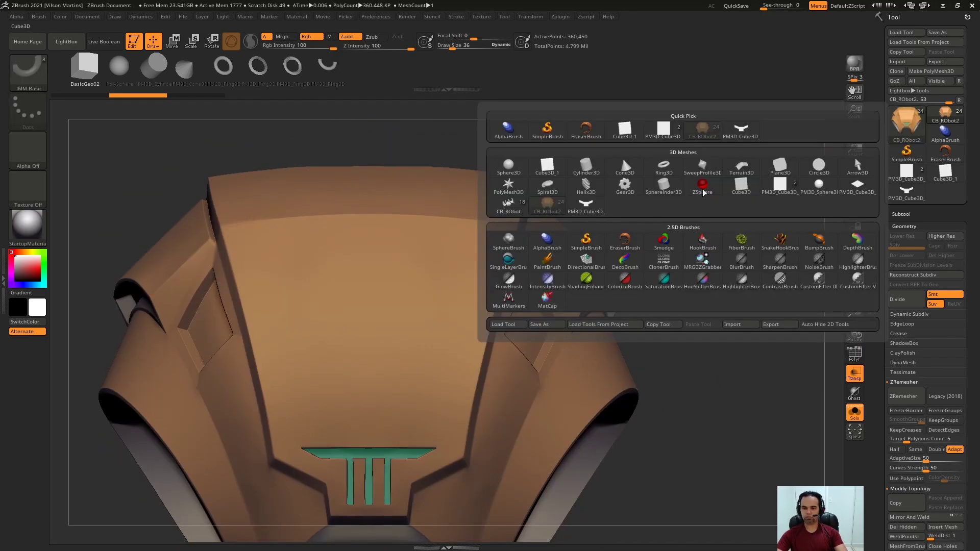
pyautogui.click(544, 163)
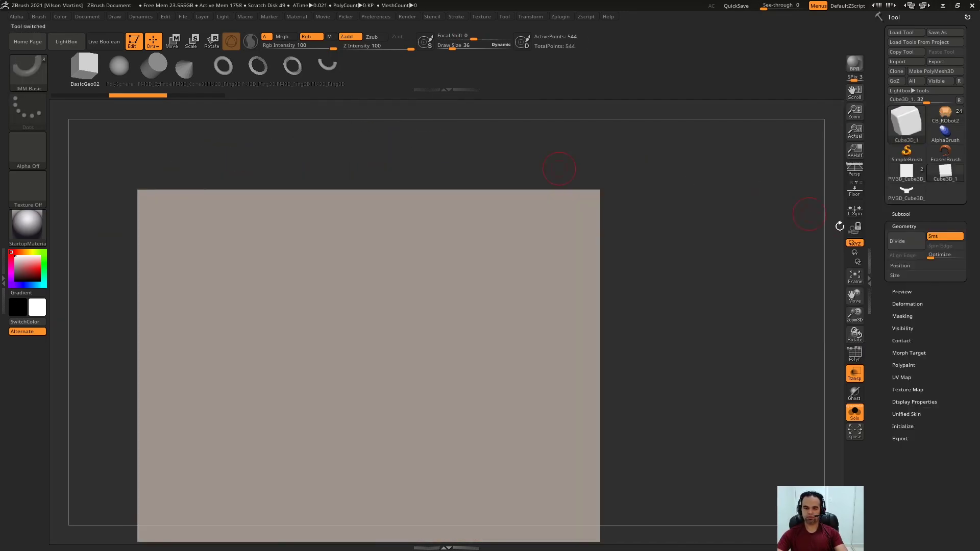
pyautogui.click(893, 127)
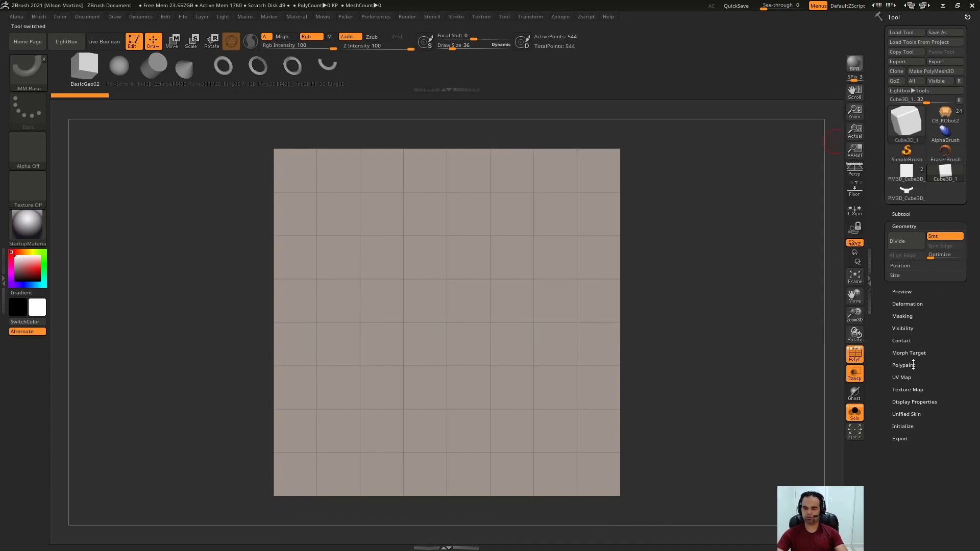
pyautogui.click(928, 427)
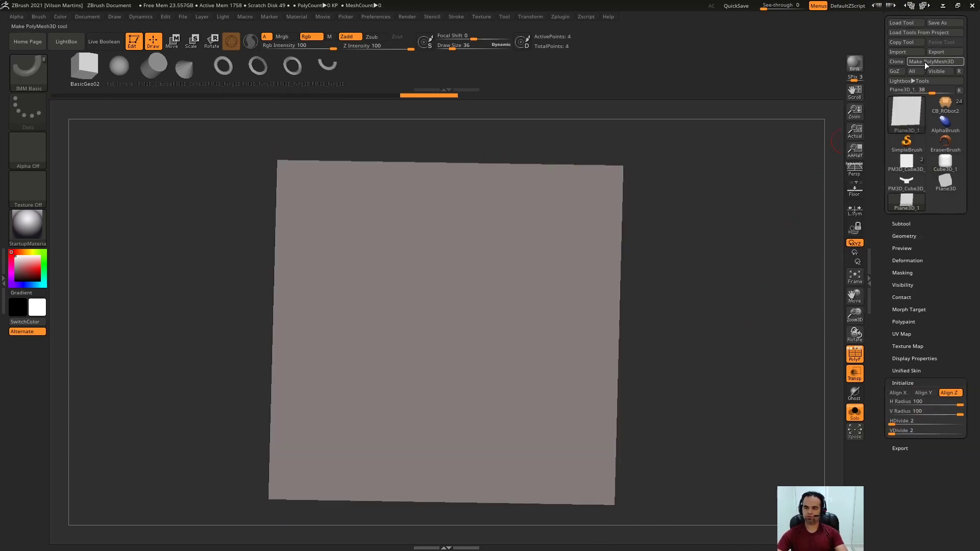
pyautogui.click(925, 61)
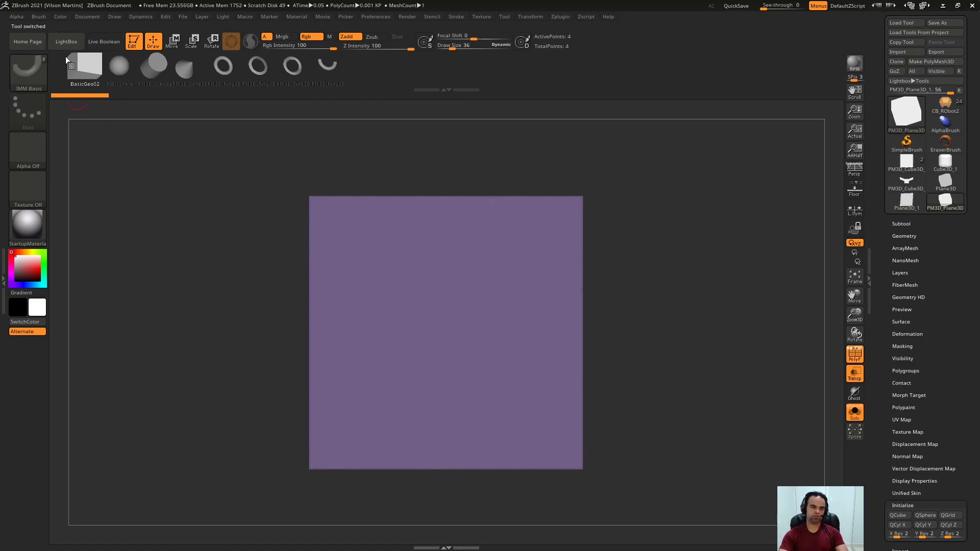
# - Create an InsertMesh from the plane and append it to the IMM Basic brush
pyautogui.doubleClick(2, 120)
pyautogui.moveTo(61, 376); pyautogui.dragTo(62, 325)
pyautogui.click(62, 327)
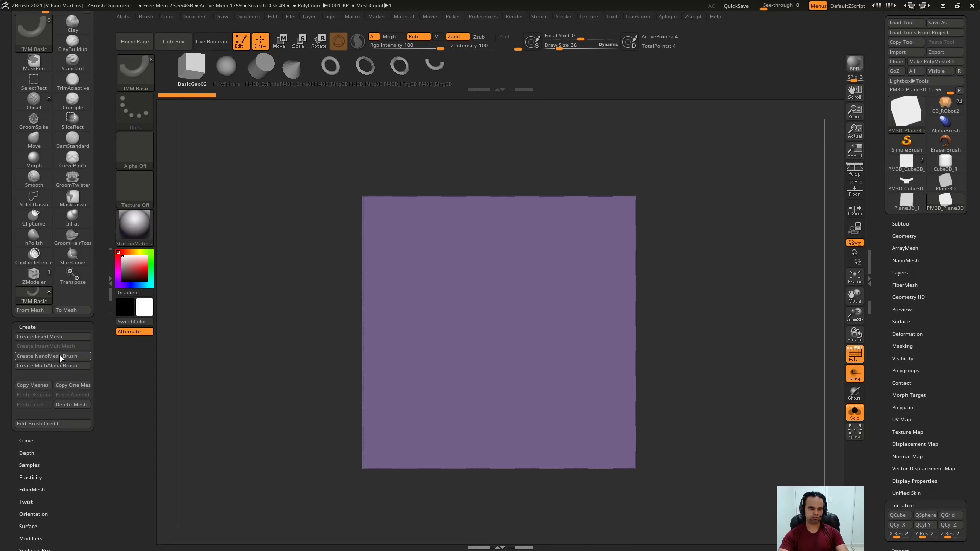
pyautogui.click(51, 336)
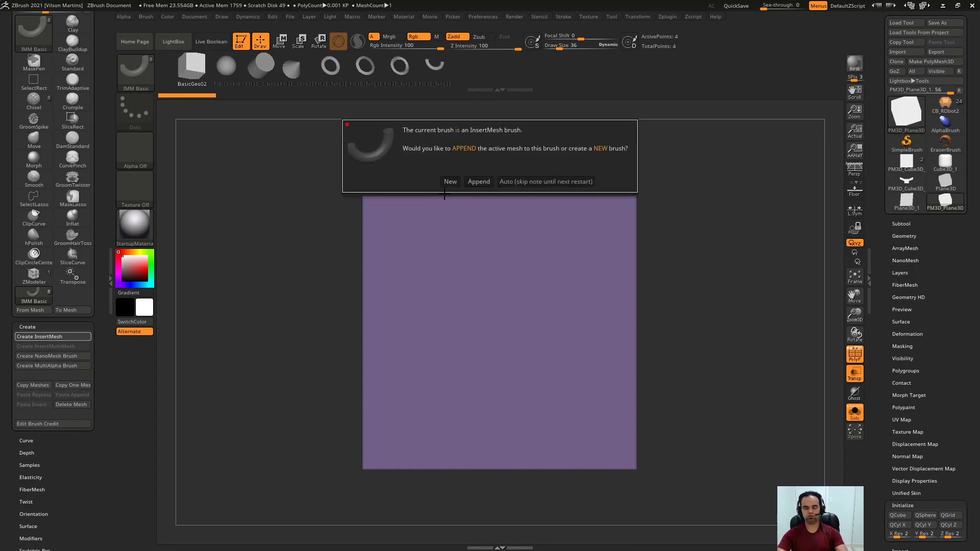
pyautogui.click(485, 181)
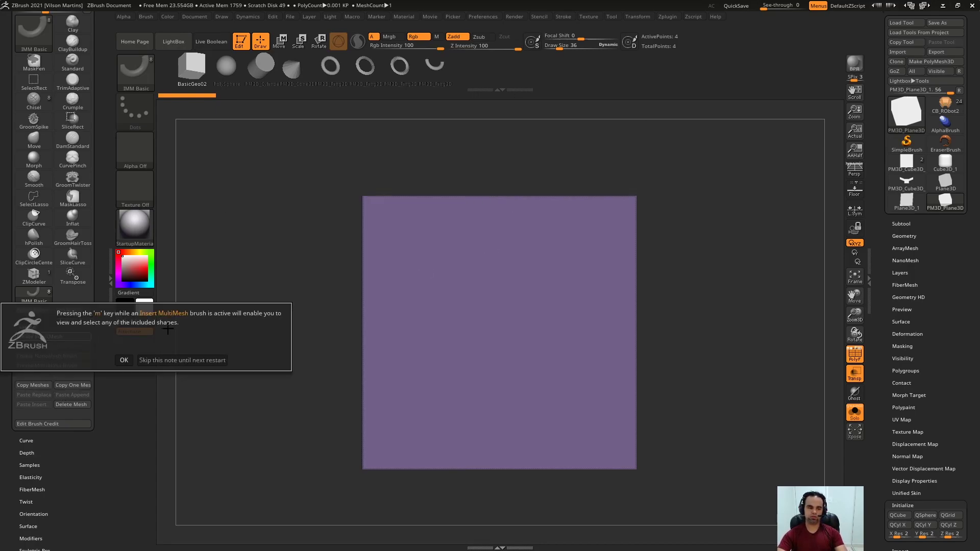
pyautogui.click(124, 361)
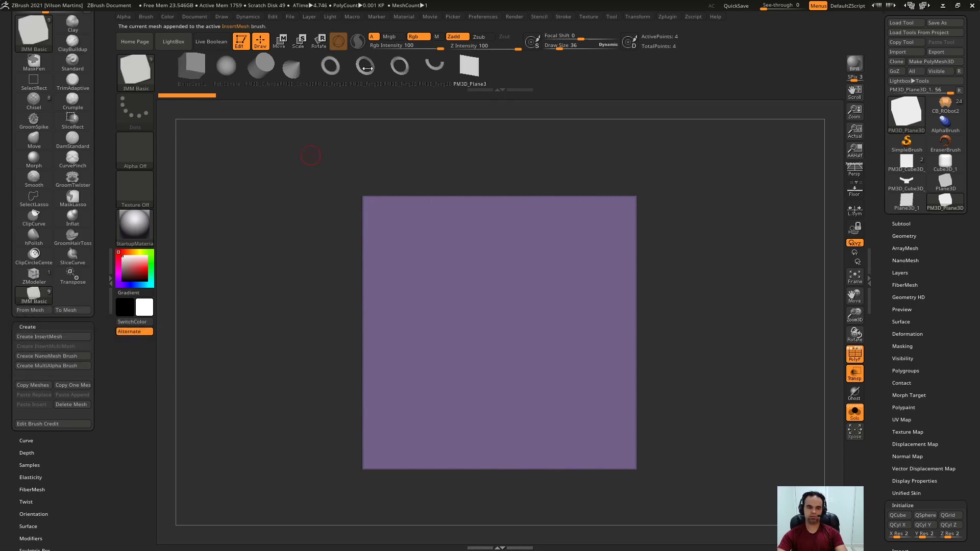
# - Return to the CB_RObot2 model and insert a small plane at the centre of its front panel
pyautogui.click(948, 110)
pyautogui.moveTo(656, 208)
pyautogui.mouseDown()
pyautogui.moveTo(690, 192)
pyautogui.moveTo(656, 212)
pyautogui.mouseUp()
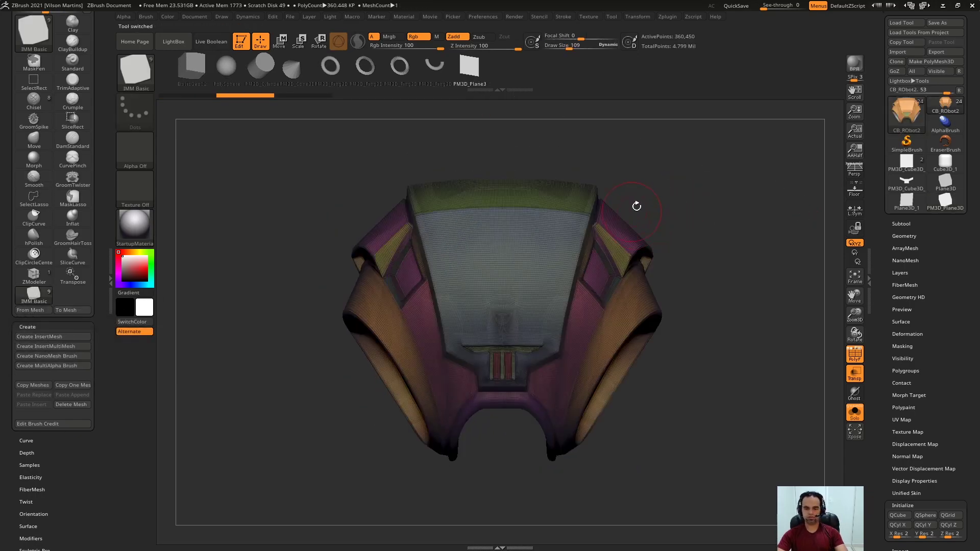
pyautogui.keyDown('alt'); pyautogui.moveTo(725, 364); pyautogui.dragTo(715, 426); pyautogui.keyUp('alt')
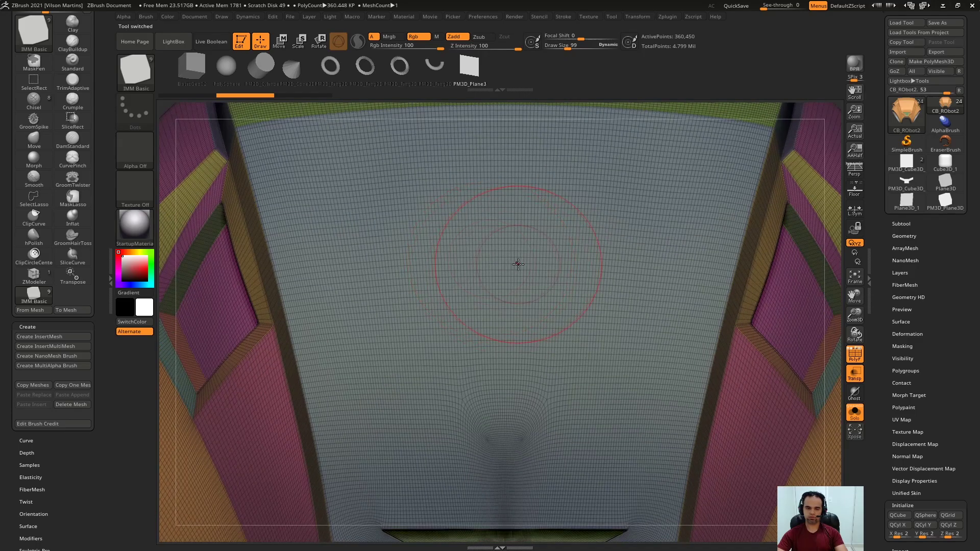
pyautogui.scroll(3, 505, 269)
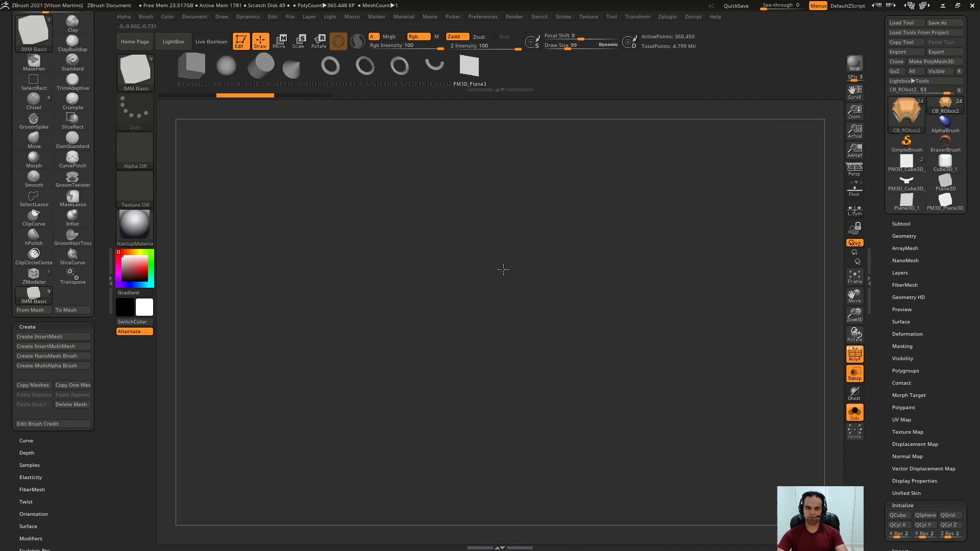
# - Split the inserted plane off from the robot body into its own subtool and make it active
pyautogui.click(916, 237)
pyautogui.click(907, 223)
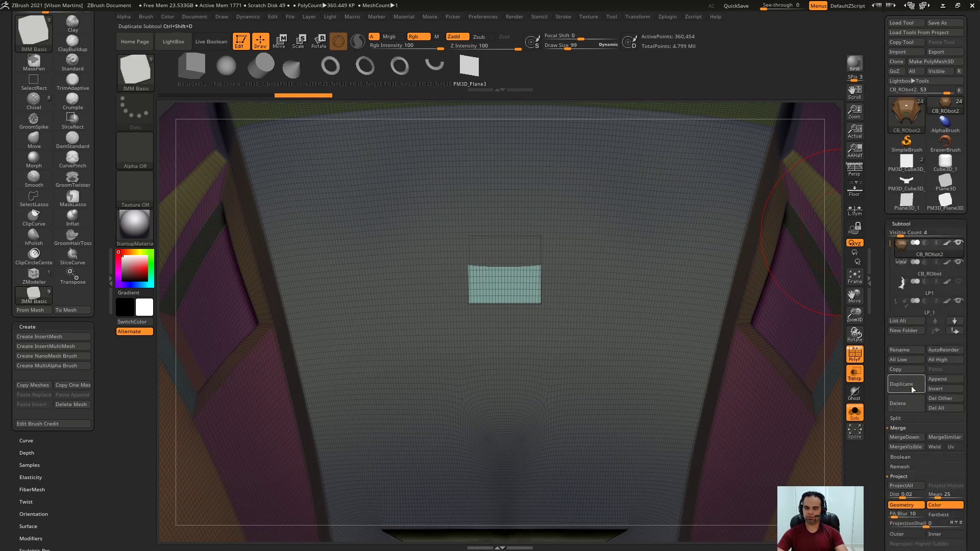
pyautogui.click(952, 418)
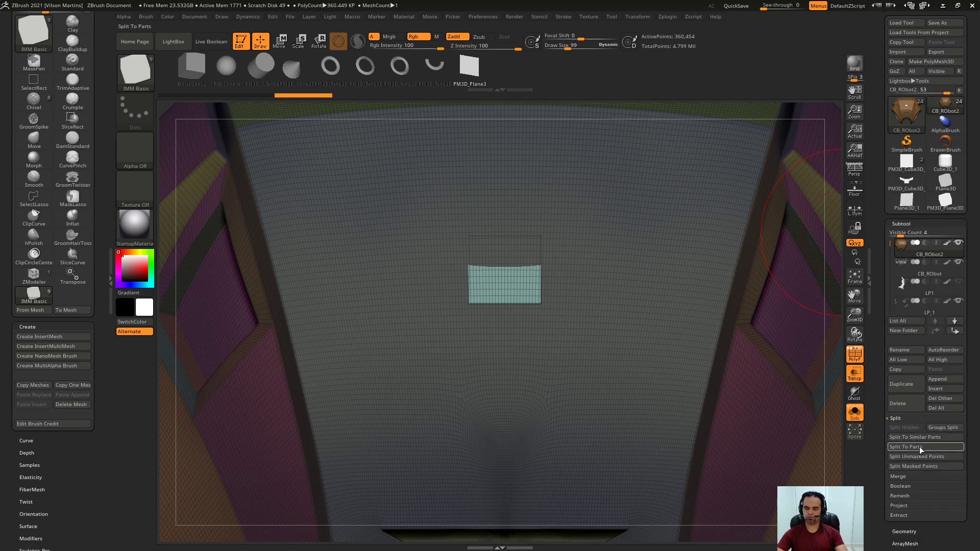
pyautogui.click(931, 437)
pyautogui.click(934, 224)
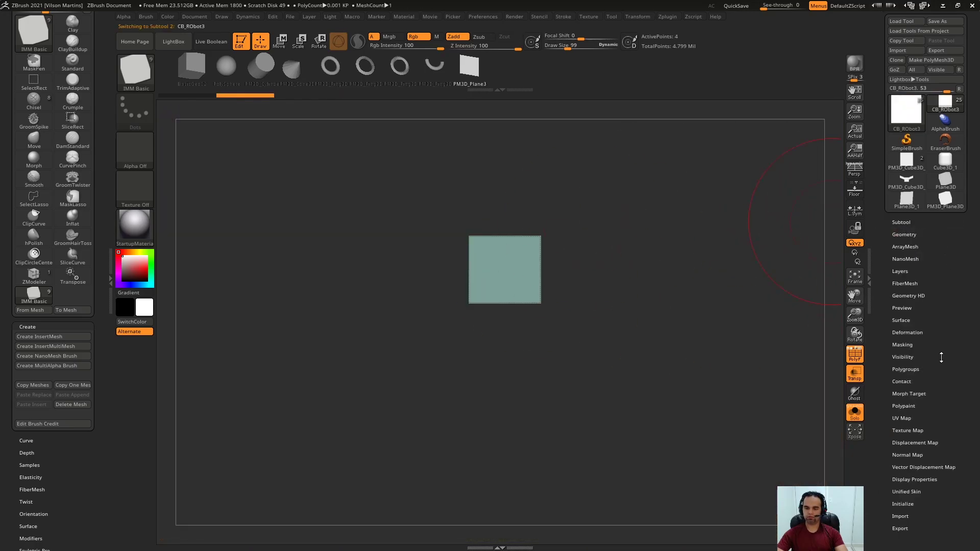
# - Turn off Solo, switch to the ZModeler brush and insert a vertical edge loop through the plane's middle
pyautogui.click(917, 232)
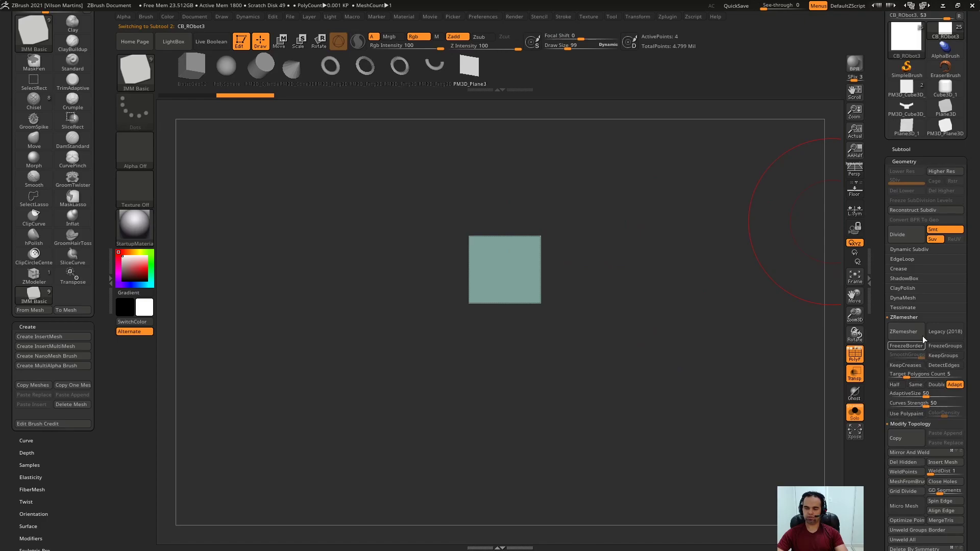
pyautogui.click(855, 412)
pyautogui.press('b')
pyautogui.press('z')
pyautogui.press('m')
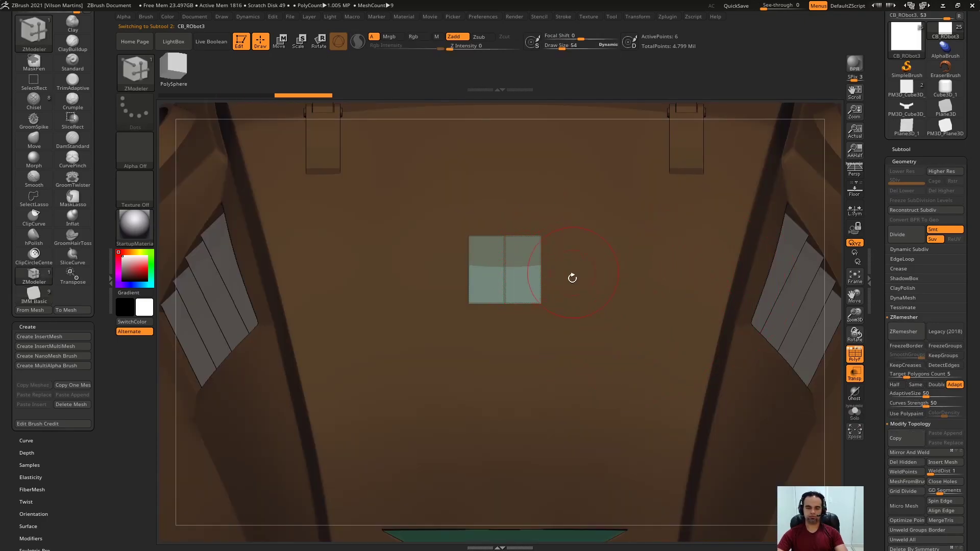
# - Extrude the plane's side edges symmetrically outward into a strip reaching the front panel's side borders
pyautogui.press('space')
pyautogui.moveTo(544, 268); pyautogui.dragTo(722, 281)
pyautogui.press('space')
# - Set the point action to Move, pull the strip's upper corners to the panel's borders and spread its inner points outward
pyautogui.press('space')
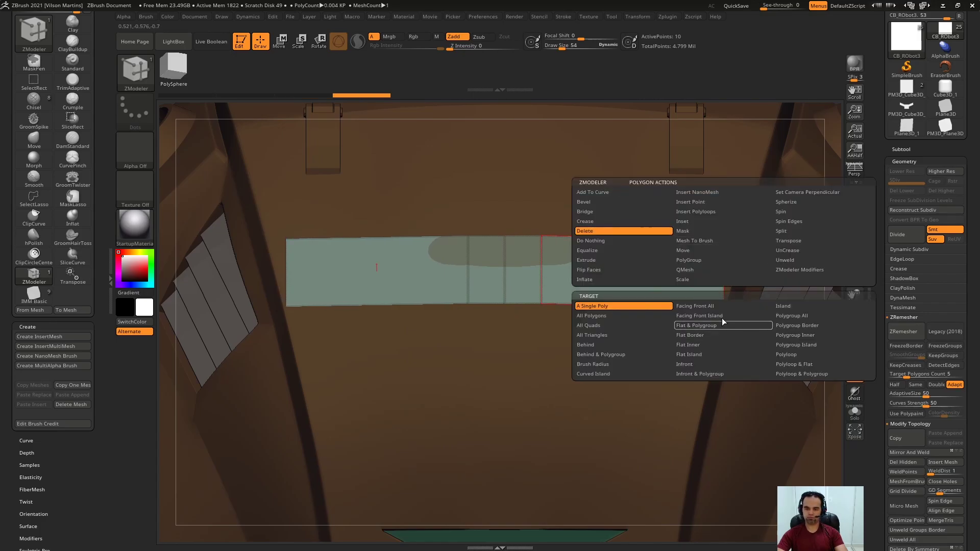
pyautogui.click(631, 260)
pyautogui.press('space')
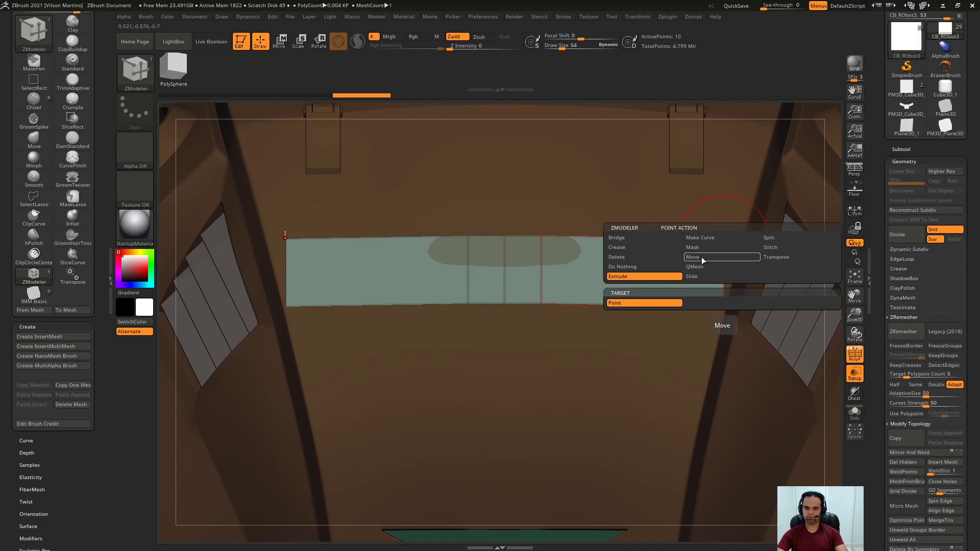
pyautogui.click(702, 258)
pyautogui.click(746, 338)
pyautogui.moveTo(724, 240); pyautogui.dragTo(740, 240)
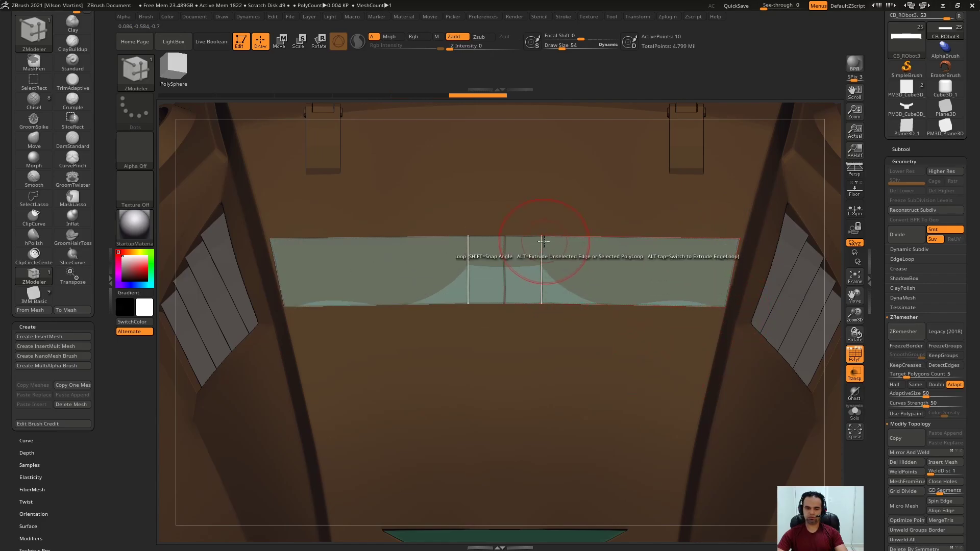
pyautogui.moveTo(544, 240); pyautogui.dragTo(663, 237)
pyautogui.moveTo(545, 306); pyautogui.dragTo(610, 306)
# - Try extruding the strip's lower edge loop downward over the panel, and undo each attempt
pyautogui.keyDown('alt'); pyautogui.moveTo(610, 306); pyautogui.dragTo(613, 242, button='right'); pyautogui.keyUp('alt')
pyautogui.moveTo(614, 244); pyautogui.dragTo(601, 304)
pyautogui.hotkey('ctrl', 'z')
pyautogui.moveTo(620, 241); pyautogui.dragTo(583, 409)
pyautogui.hotkey('ctrl', 'z')
# - Extrude the strip's lower edge loop downward in three rows to the green vent and its side edge loops slightly outward
pyautogui.moveTo(620, 240); pyautogui.dragTo(588, 385)
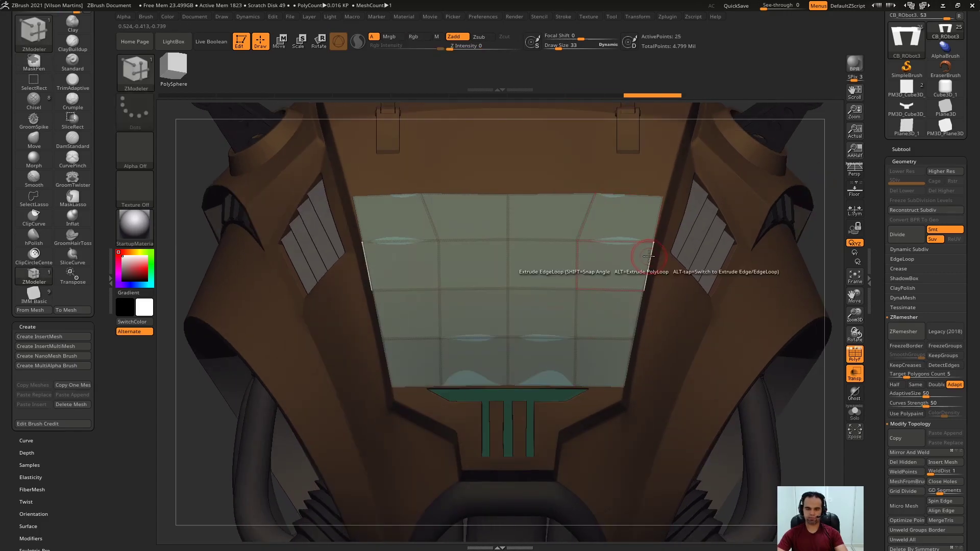
pyautogui.moveTo(628, 306); pyautogui.dragTo(652, 250, button='right')
pyautogui.moveTo(620, 245); pyautogui.dragTo(645, 240)
# - Extrude the mesh's lower border downward over the vent slots and fit its points to the panel's narrowing lower end
pyautogui.moveTo(410, 363); pyautogui.dragTo(410, 401)
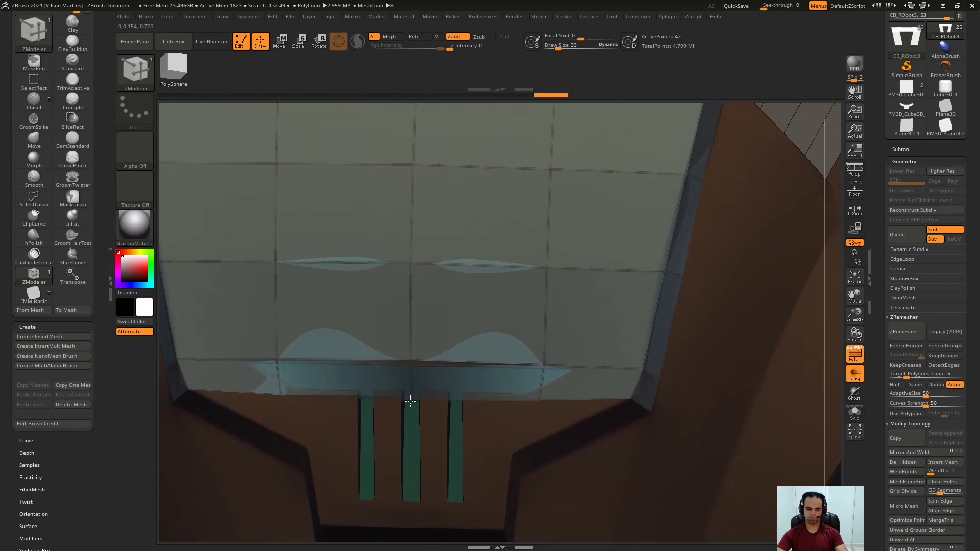
pyautogui.keyDown('alt'); pyautogui.moveTo(410, 401); pyautogui.dragTo(423, 314, button='right'); pyautogui.keyUp('alt')
pyautogui.moveTo(425, 312); pyautogui.dragTo(426, 359)
pyautogui.keyDown('alt'); pyautogui.moveTo(426, 360); pyautogui.dragTo(442, 306, button='right'); pyautogui.keyUp('alt')
pyautogui.moveTo(442, 308); pyautogui.dragTo(441, 344)
pyautogui.moveTo(459, 357); pyautogui.dragTo(511, 367, button='right')
pyautogui.moveTo(538, 378); pyautogui.dragTo(556, 375)
pyautogui.moveTo(556, 408); pyautogui.dragTo(536, 429, button='right')
pyautogui.keyDown('ctrl'); pyautogui.moveTo(536, 429); pyautogui.dragTo(577, 391, button='right'); pyautogui.keyUp('ctrl')
# - Switch to Regular Extrude and extrude the mesh's two upper outer edges up to the ends of the straps
pyautogui.press('space')
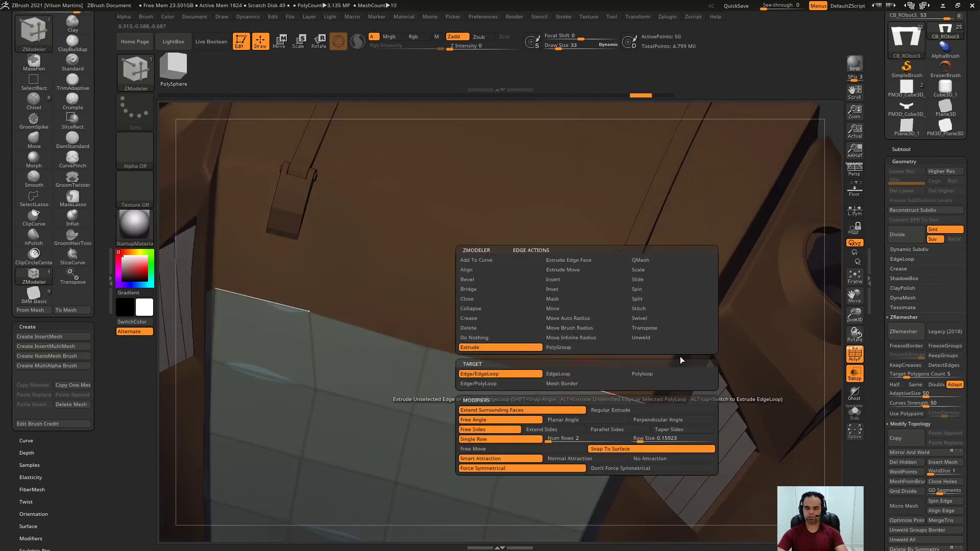
pyautogui.click(673, 409)
pyautogui.moveTo(633, 393); pyautogui.dragTo(641, 339)
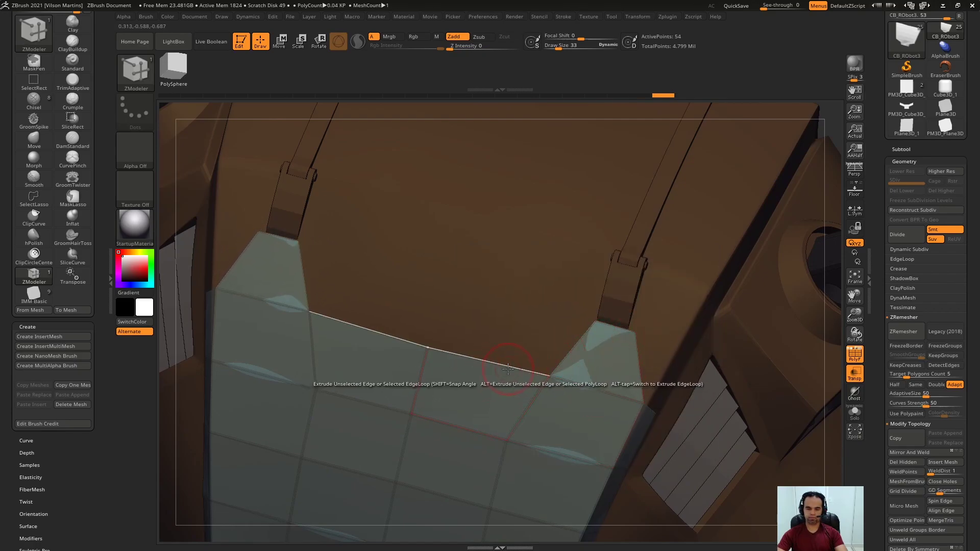
# - Extrude the two centre edges upward to fill the gap between the lower strap hinges
pyautogui.press('space')
pyautogui.click(438, 429)
pyautogui.moveTo(499, 366); pyautogui.dragTo(492, 287)
pyautogui.moveTo(491, 287); pyautogui.dragTo(498, 223)
pyautogui.moveTo(516, 245); pyautogui.dragTo(562, 260, button='right')
# - Extrude faces around the outer side of the strap hinge and fit their corners to the panel's border
pyautogui.moveTo(632, 354)
pyautogui.mouseDown()
pyautogui.moveTo(674, 265)
pyautogui.moveTo(673, 305)
pyautogui.moveTo(605, 307)
pyautogui.mouseUp()
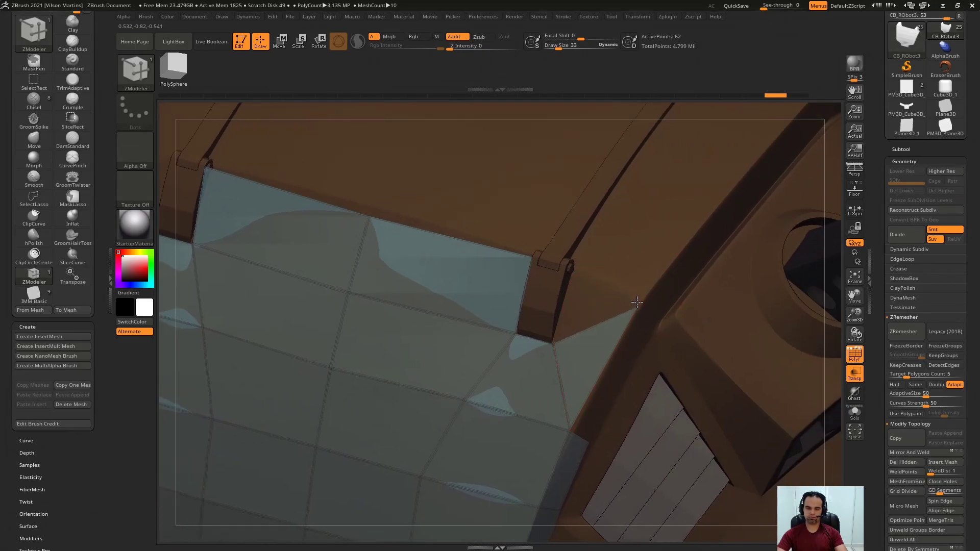
pyautogui.moveTo(594, 327); pyautogui.dragTo(610, 292)
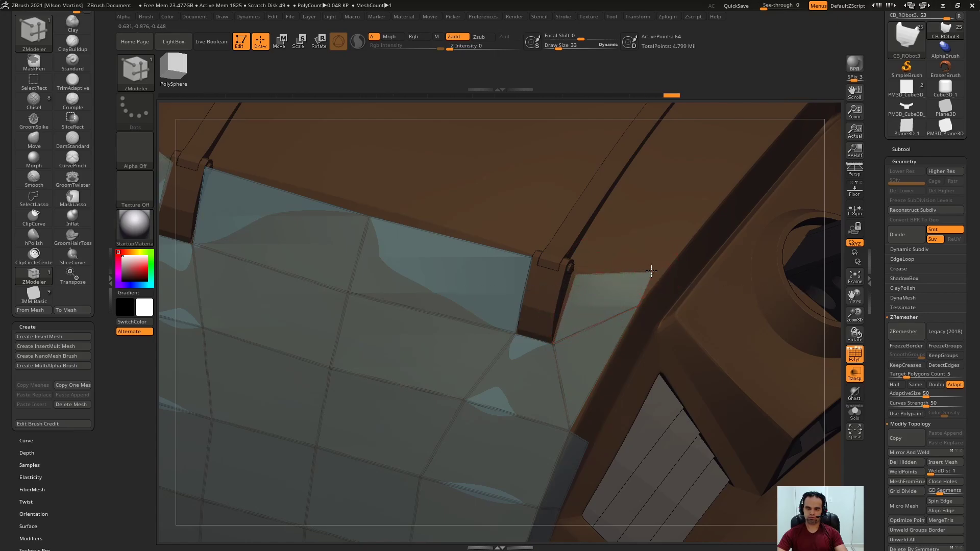
pyautogui.moveTo(574, 274); pyautogui.dragTo(575, 275)
# - Try extruding the edge beside the strap hinge upward along the panel's outer border, and undo it
pyautogui.moveTo(637, 304); pyautogui.dragTo(591, 311, button='right')
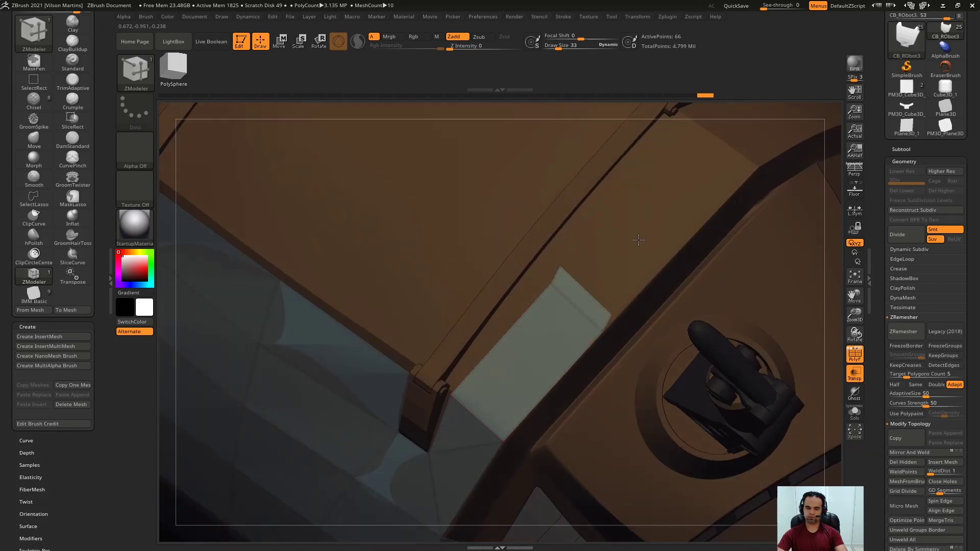
pyautogui.moveTo(617, 266); pyautogui.dragTo(743, 145)
pyautogui.hotkey('ctrl', 'z')
pyautogui.hotkey('ctrl', 'z')
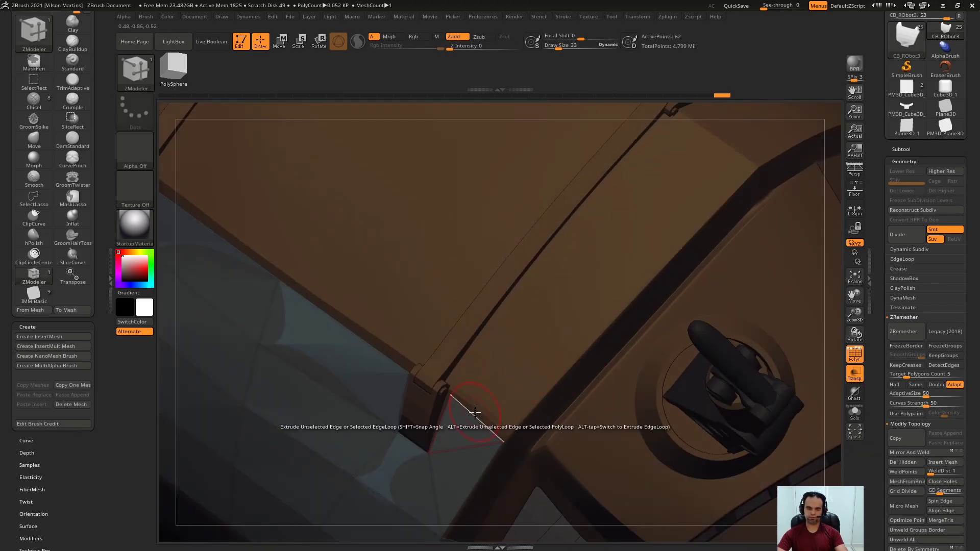
# - Extrude the edge beside the strap hinge in multiple rows up to the upper hinge and fit its end corner
pyautogui.moveTo(475, 416); pyautogui.dragTo(518, 374)
pyautogui.click(518, 374)
pyautogui.moveTo(725, 168); pyautogui.dragTo(659, 202, button='right')
pyautogui.moveTo(640, 198); pyautogui.dragTo(633, 191)
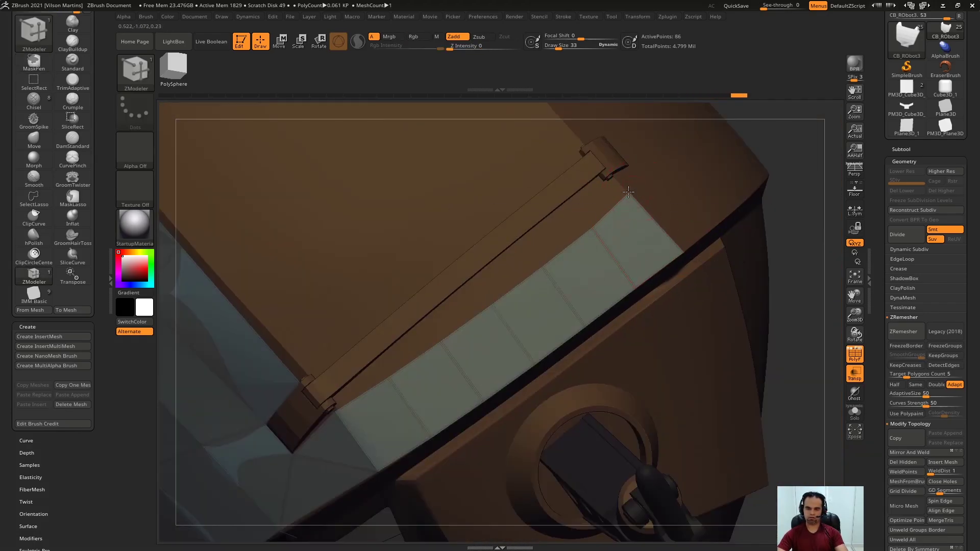
# - Move the inner points of the new side strip one after another up against the strap's outer edge
pyautogui.moveTo(588, 233); pyautogui.dragTo(570, 210)
pyautogui.moveTo(540, 268); pyautogui.dragTo(523, 245)
pyautogui.moveTo(490, 305); pyautogui.dragTo(474, 284)
pyautogui.moveTo(446, 344); pyautogui.dragTo(428, 320)
pyautogui.moveTo(392, 379); pyautogui.dragTo(377, 357)
# - Extend the mesh's centre section between the two straps over the robot's upper surface
pyautogui.moveTo(725, 204); pyautogui.dragTo(684, 174, button='right')
pyautogui.moveTo(460, 337); pyautogui.dragTo(469, 360)
pyautogui.moveTo(714, 408); pyautogui.dragTo(664, 286, button='right')
pyautogui.moveTo(526, 285); pyautogui.dragTo(602, 265)
# - Smooth the new mesh's points below the straps and hide the polyframe to review the whole robot
pyautogui.moveTo(715, 205)
pyautogui.mouseDown(button='right')
pyautogui.moveTo(641, 231)
pyautogui.moveTo(769, 268)
pyautogui.moveTo(643, 260)
pyautogui.moveTo(772, 247)
pyautogui.moveTo(768, 281)
pyautogui.moveTo(715, 306)
pyautogui.mouseUp(button='right')
pyautogui.moveTo(549, 327); pyautogui.dragTo(569, 312, button='right')
pyautogui.keyDown('shift'); pyautogui.moveTo(529, 321); pyautogui.dragTo(530, 266); pyautogui.keyUp('shift')
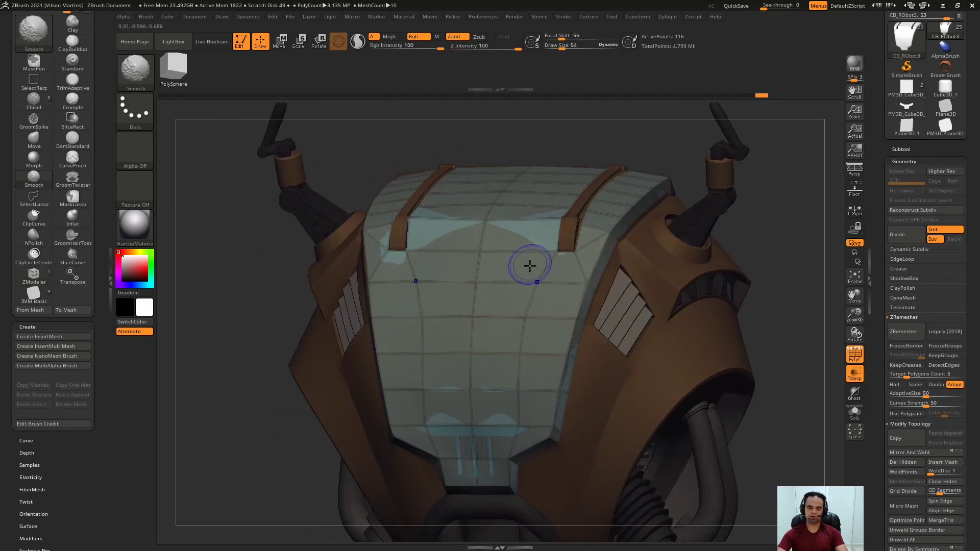
pyautogui.hotkey('shift', 'f')
pyautogui.moveTo(792, 160)
pyautogui.keyDown('shift'); pyautogui.mouseDown(button='right')
pyautogui.moveTo(766, 225)
pyautogui.moveTo(788, 243)
pyautogui.moveTo(768, 323)
pyautogui.moveTo(773, 265)
pyautogui.moveTo(727, 273)
pyautogui.mouseUp(button='right'); pyautogui.keyUp('shift')
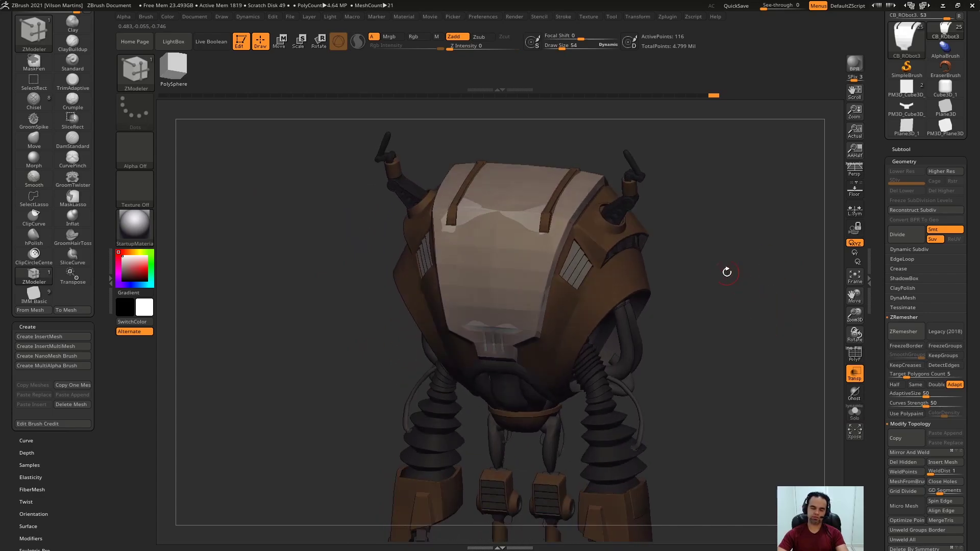